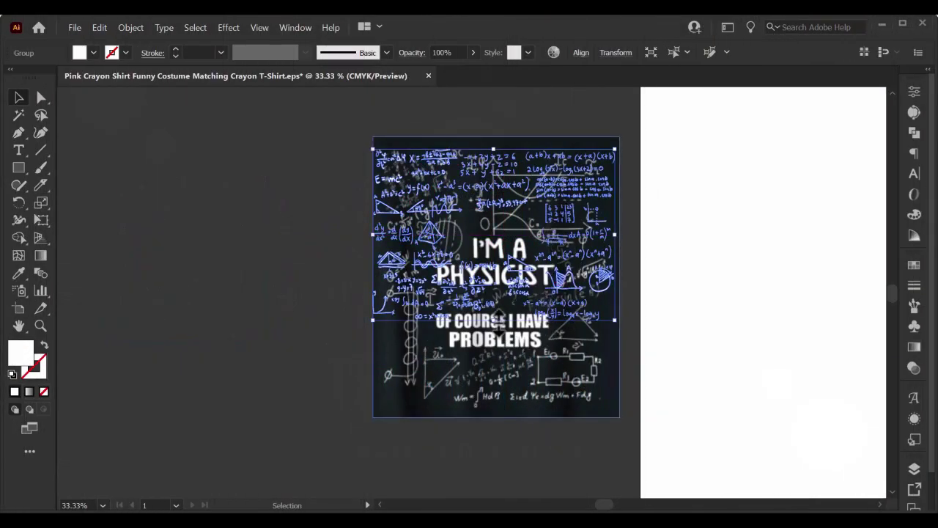
Step: Stretch the equations artwork taller and move it off the shirt image
{"action": "left_click_drag", "start_coordinate": [494, 321], "coordinate": [494, 404]}
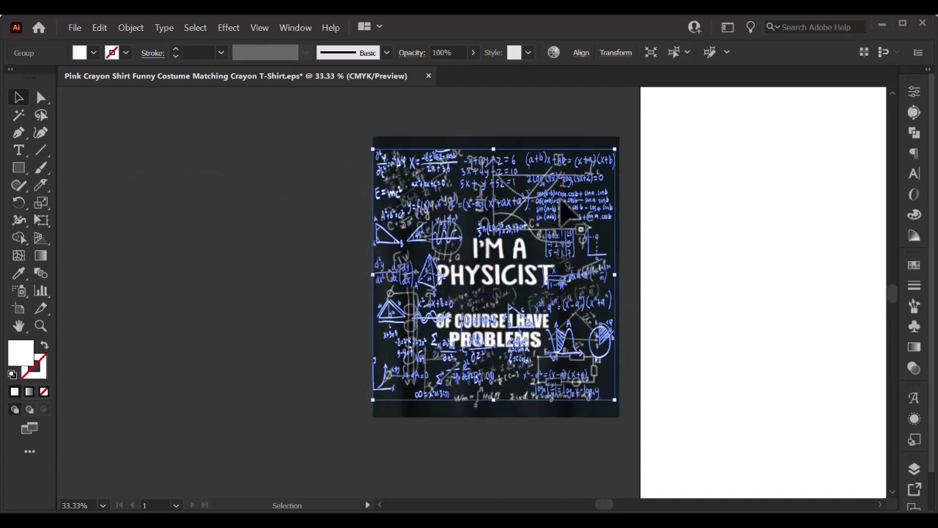
{"action": "left_click_drag", "start_coordinate": [569, 212], "coordinate": [275, 211]}
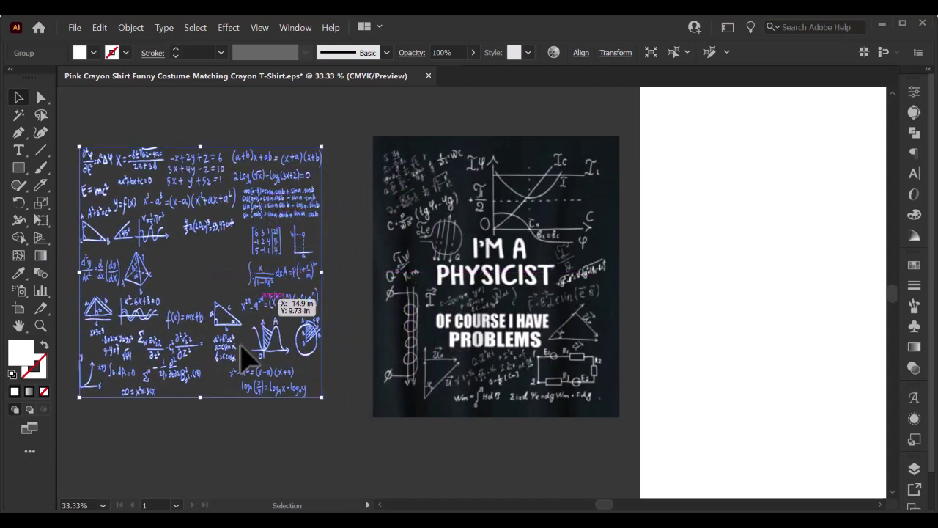
{"action": "left_click", "coordinate": [407, 220]}
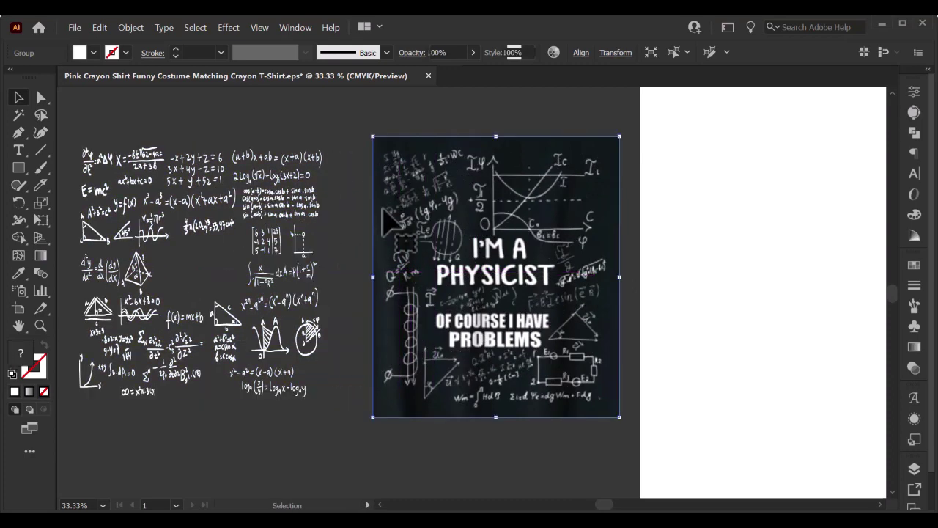
{"action": "left_click", "coordinate": [252, 142]}
Step: Place the equations back over the shirt, then pull the shirt image out to the left
{"action": "left_click_drag", "start_coordinate": [269, 182], "coordinate": [560, 224]}
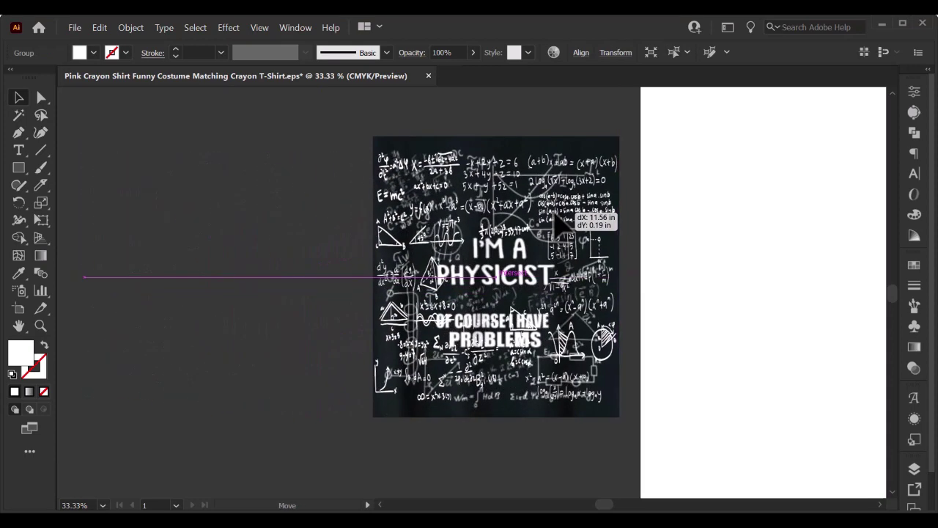
{"action": "left_click_drag", "start_coordinate": [555, 224], "coordinate": [556, 224]}
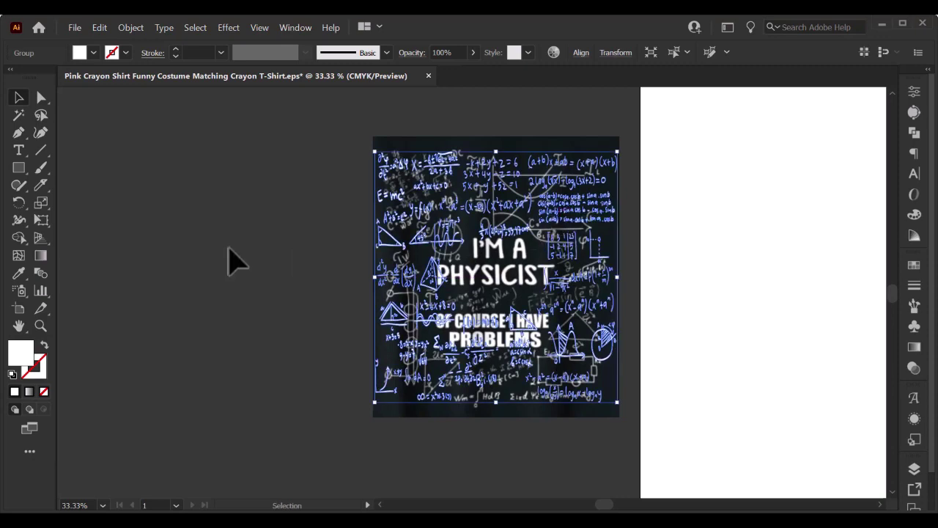
{"action": "left_click", "coordinate": [220, 255]}
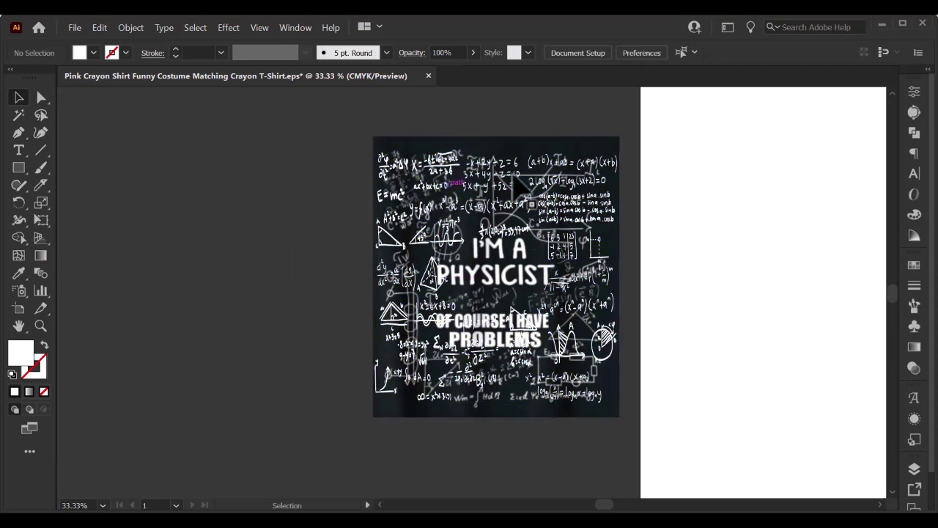
{"action": "left_click_drag", "start_coordinate": [517, 185], "coordinate": [276, 207]}
{"action": "left_click", "coordinate": [432, 245]}
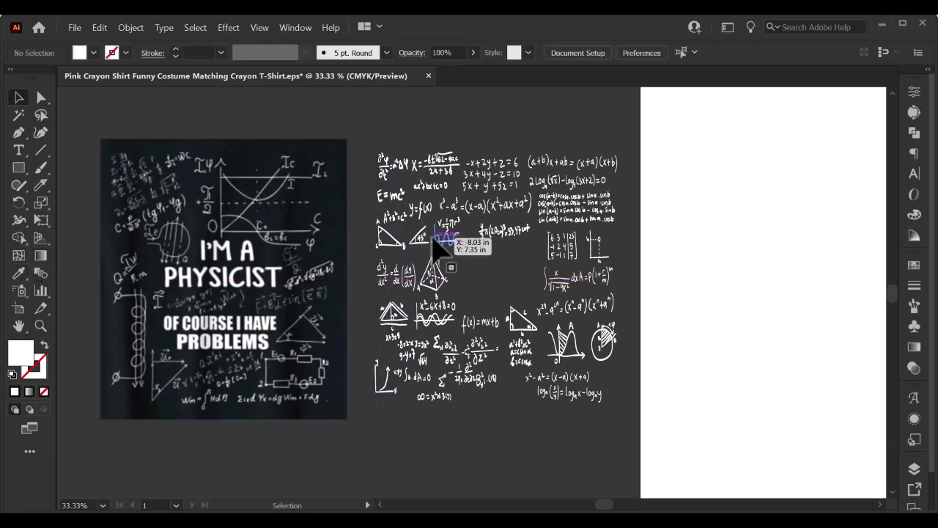
{"action": "left_click", "coordinate": [433, 242]}
Step: Recolour the equations artwork with the grey chalk colour sampled from the shirt image
{"action": "left_click", "coordinate": [18, 273]}
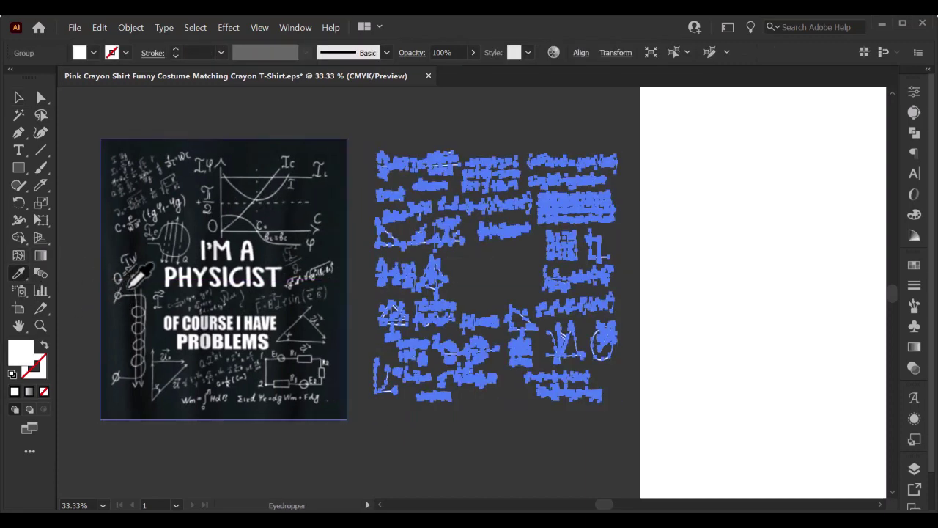
{"action": "scroll", "coordinate": [147, 233], "scroll_direction": "up", "scroll_amount": 3}
{"action": "scroll", "coordinate": [323, 187], "scroll_direction": "up", "scroll_amount": 2}
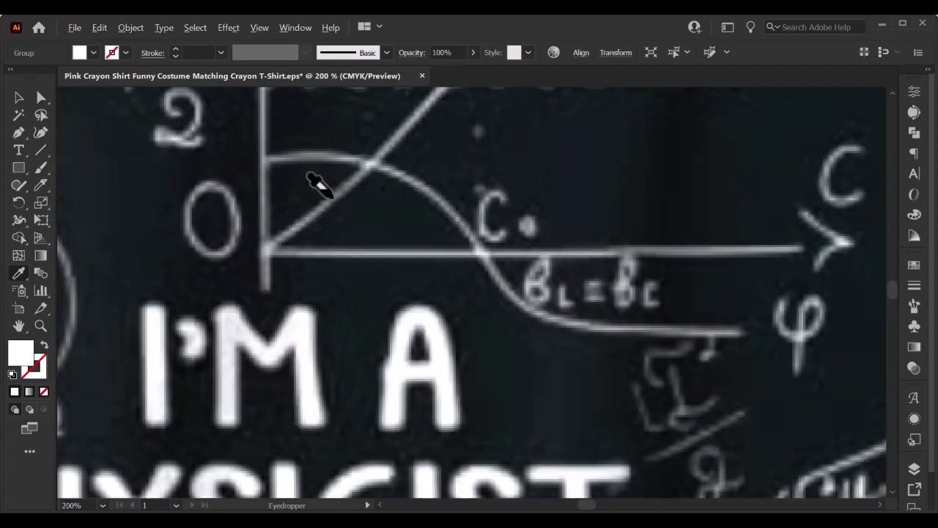
{"action": "left_click", "coordinate": [345, 157]}
{"action": "scroll", "coordinate": [330, 143], "scroll_direction": "down", "scroll_amount": 4}
{"action": "scroll", "coordinate": [325, 145], "scroll_direction": "down", "scroll_amount": 2}
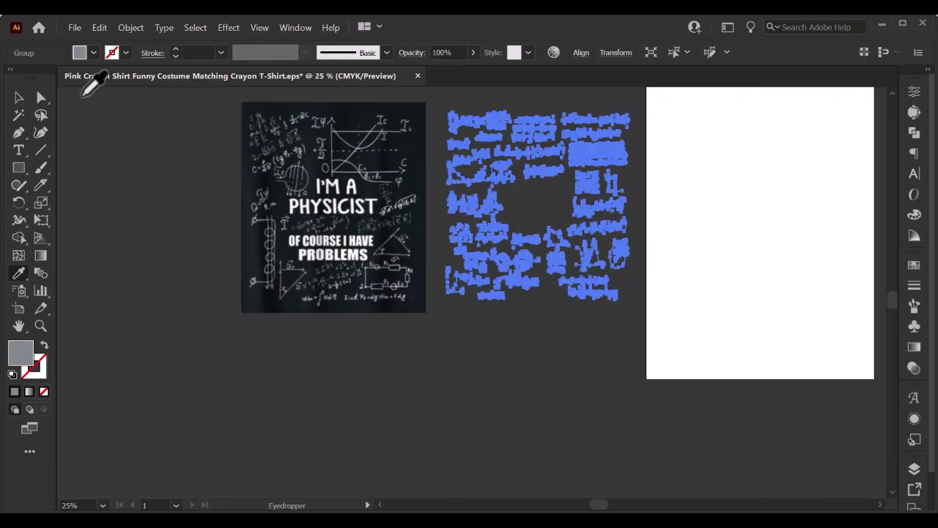
{"action": "left_click", "coordinate": [19, 98]}
Step: Move the grey equations artwork over the shirt image and fine-tune its position
{"action": "left_click", "coordinate": [481, 386]}
{"action": "scroll", "coordinate": [498, 382], "scroll_direction": "up", "scroll_amount": 1}
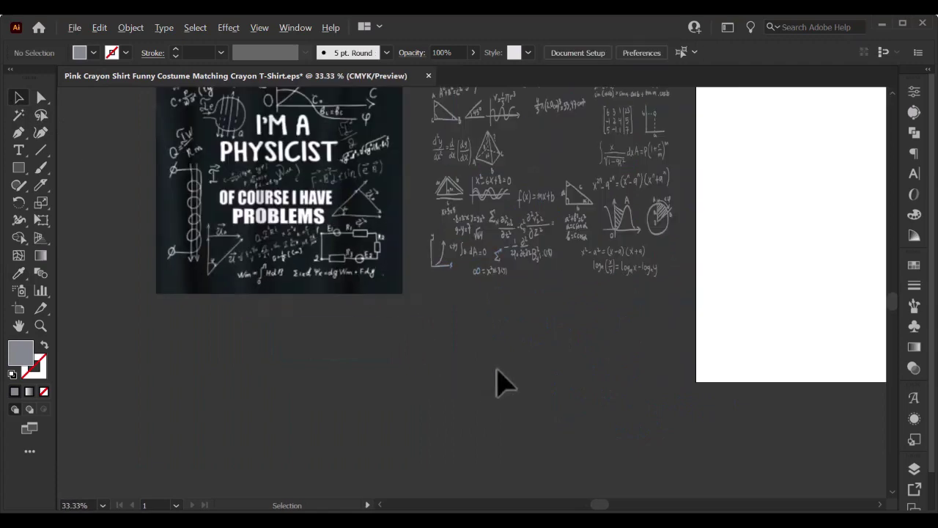
{"action": "left_click_drag", "start_coordinate": [504, 380], "coordinate": [526, 488]}
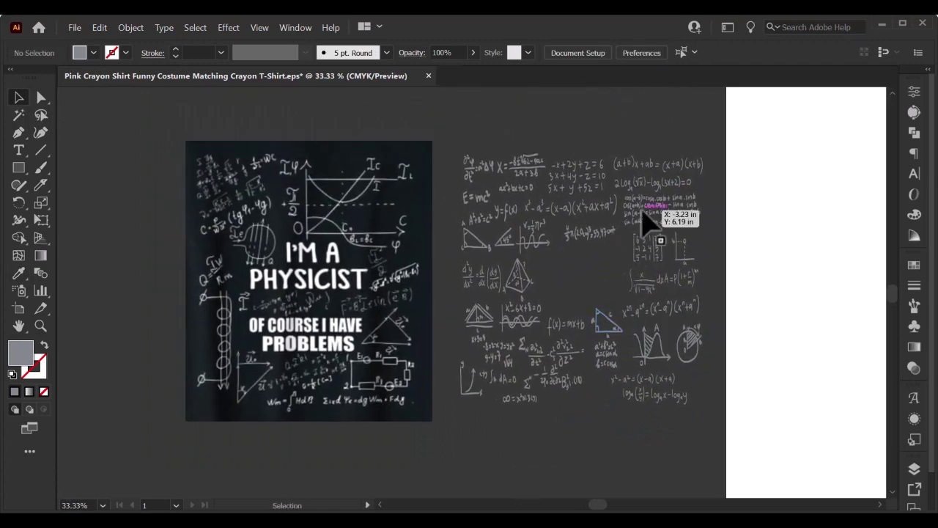
{"action": "left_click", "coordinate": [653, 223]}
{"action": "left_click_drag", "start_coordinate": [653, 224], "coordinate": [381, 227]}
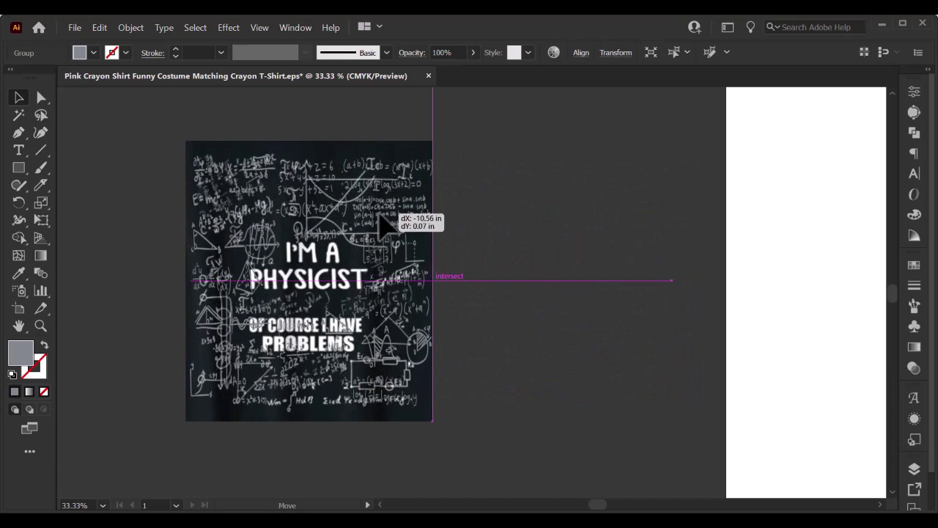
{"action": "left_click_drag", "start_coordinate": [379, 216], "coordinate": [377, 217]}
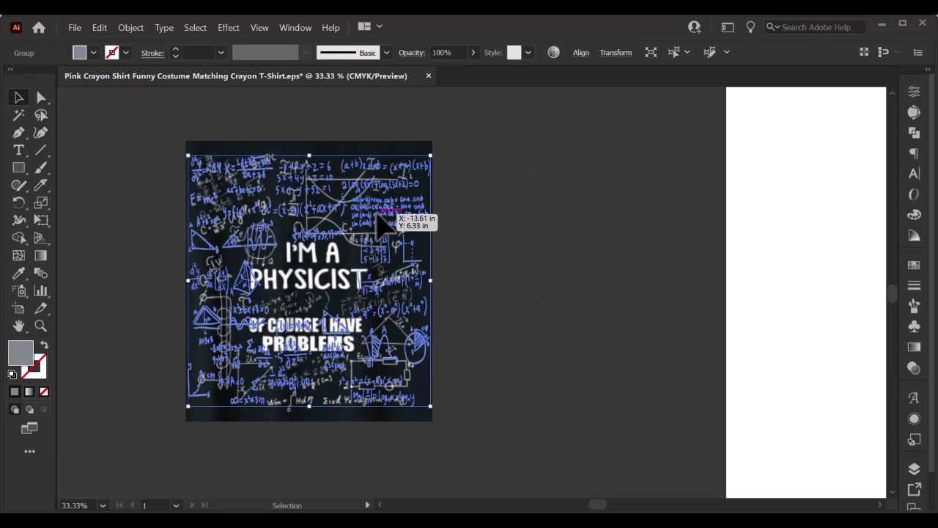
{"action": "left_click", "coordinate": [618, 255]}
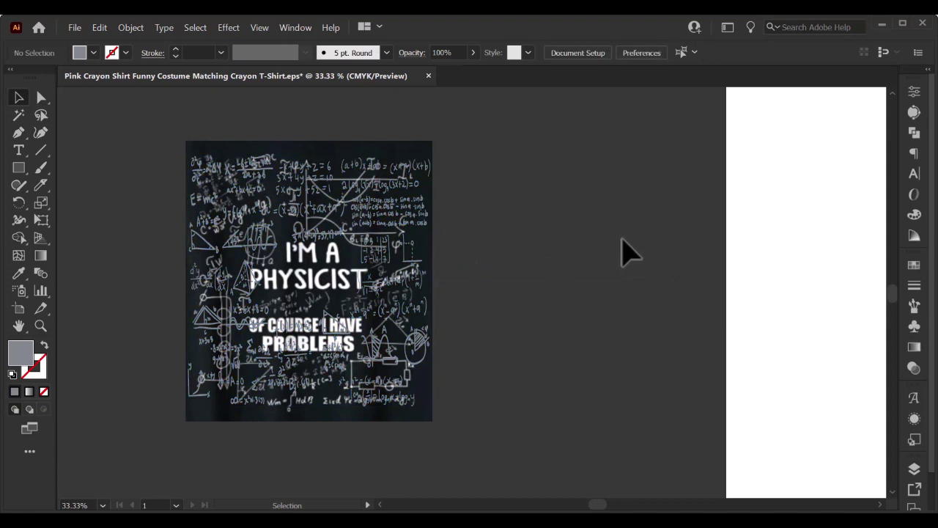
Step: Start a new text object beside the shirt image and search for the KG Empire of Dirt font
{"action": "left_click", "coordinate": [18, 150]}
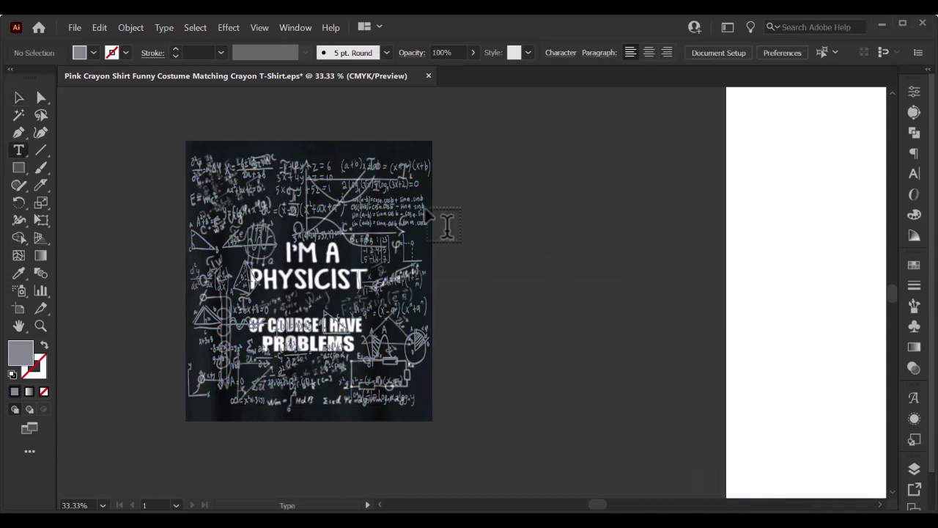
{"action": "left_click", "coordinate": [486, 293]}
{"action": "left_click", "coordinate": [568, 52]}
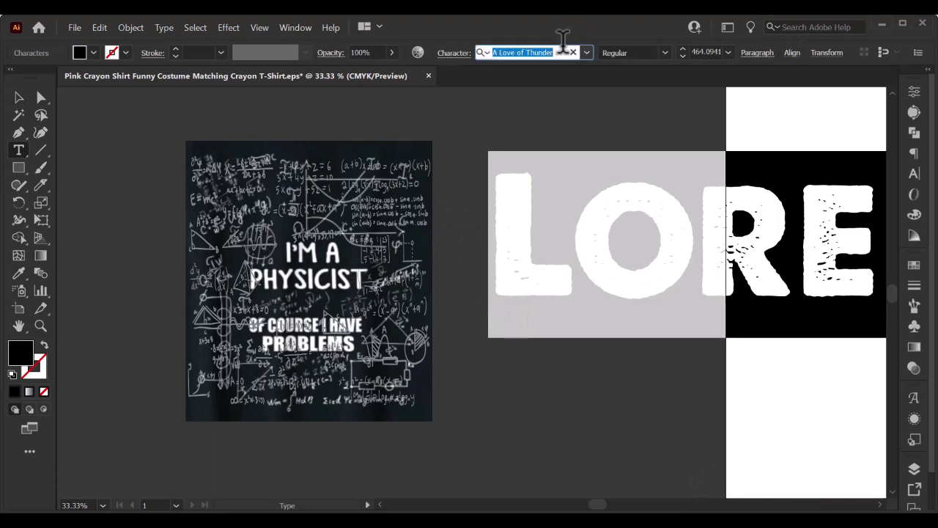
{"action": "type", "text": "KGEmpireofDirt"}
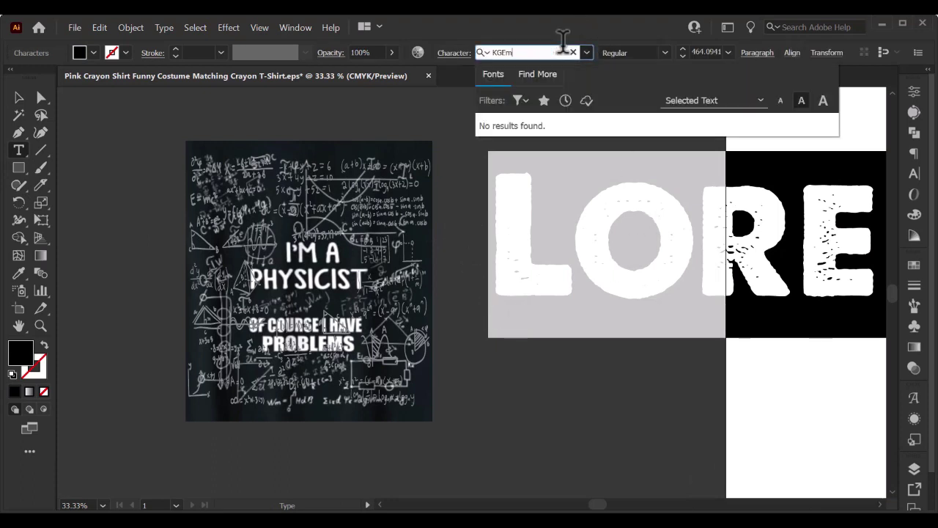
{"action": "key", "text": "BackSpace"}
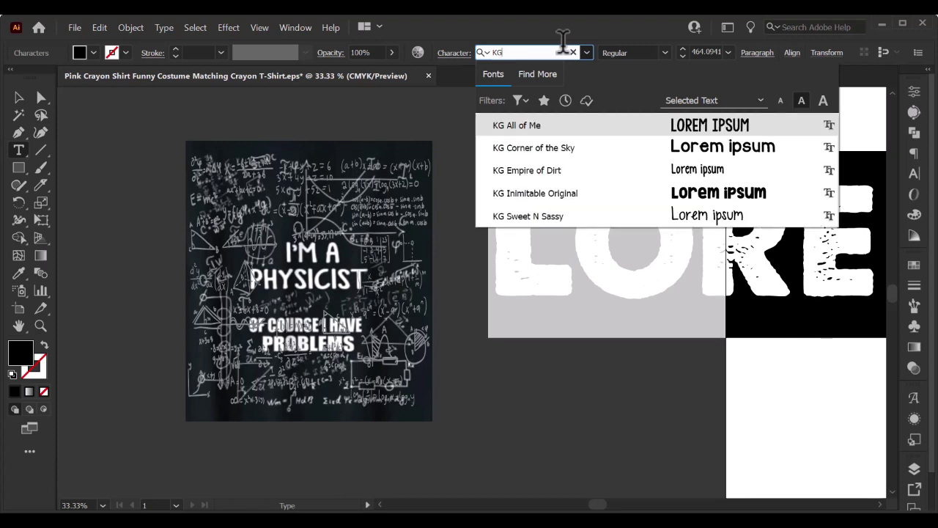
{"action": "mouse_move", "coordinate": [557, 126]}
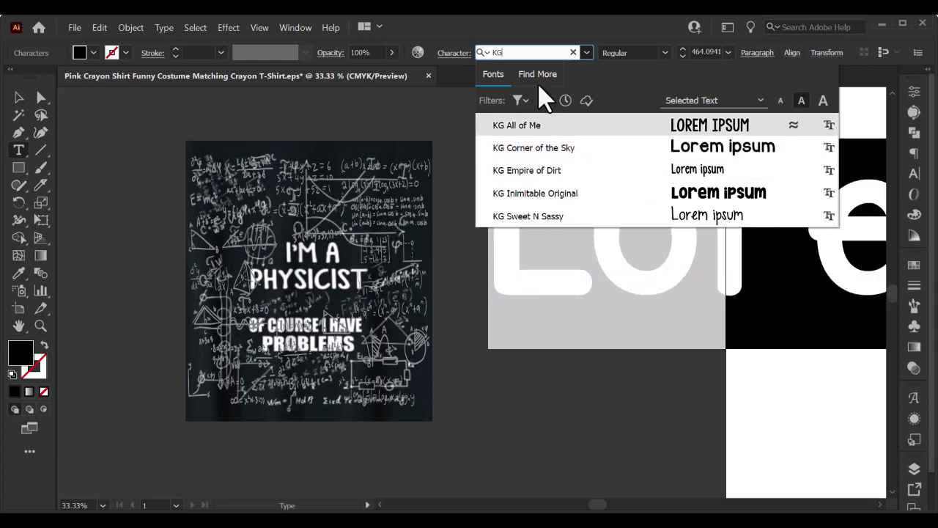
Step: Correct the font search, apply KG Empire of Dirt, and type I'M A
{"action": "key", "text": "ctrl+a"}
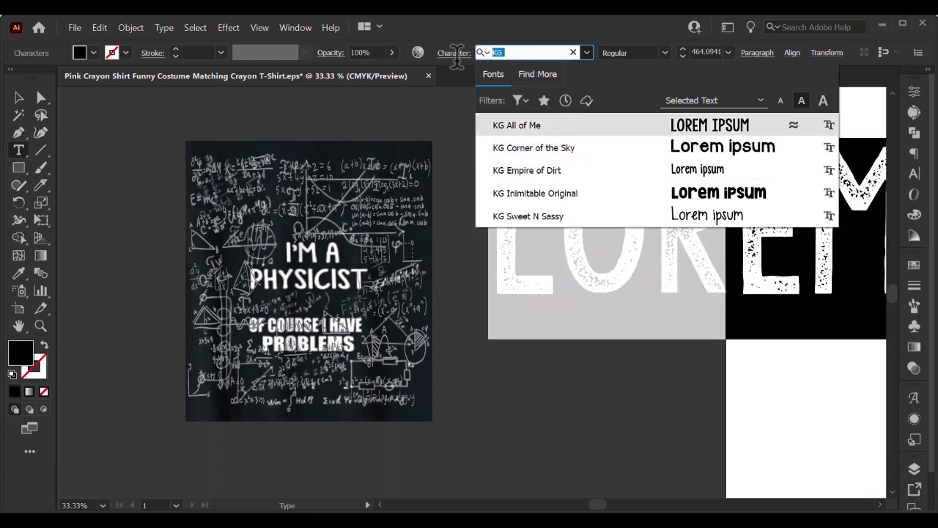
{"action": "type", "text": "KGEmpireofDirt"}
{"action": "left_click", "coordinate": [496, 52]}
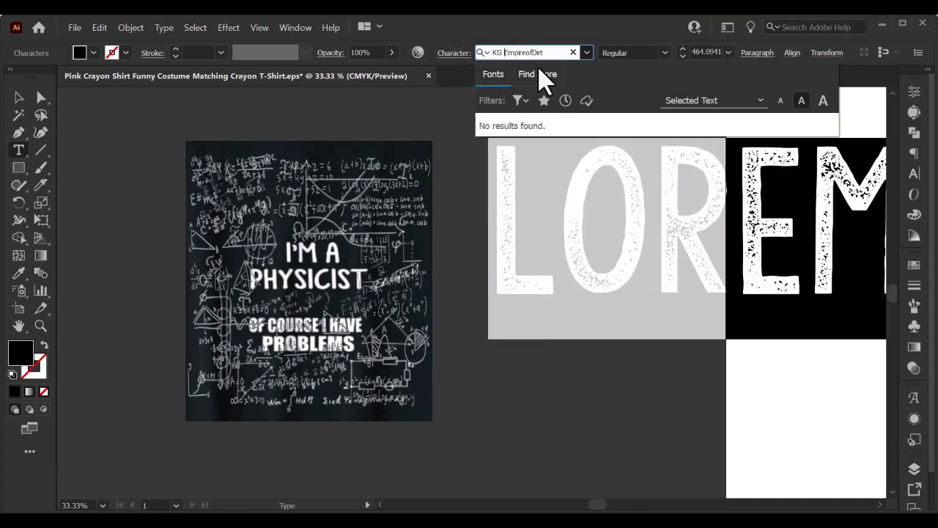
{"action": "left_click_drag", "start_coordinate": [531, 52], "coordinate": [576, 51]}
{"action": "key", "text": "BackSpace"}
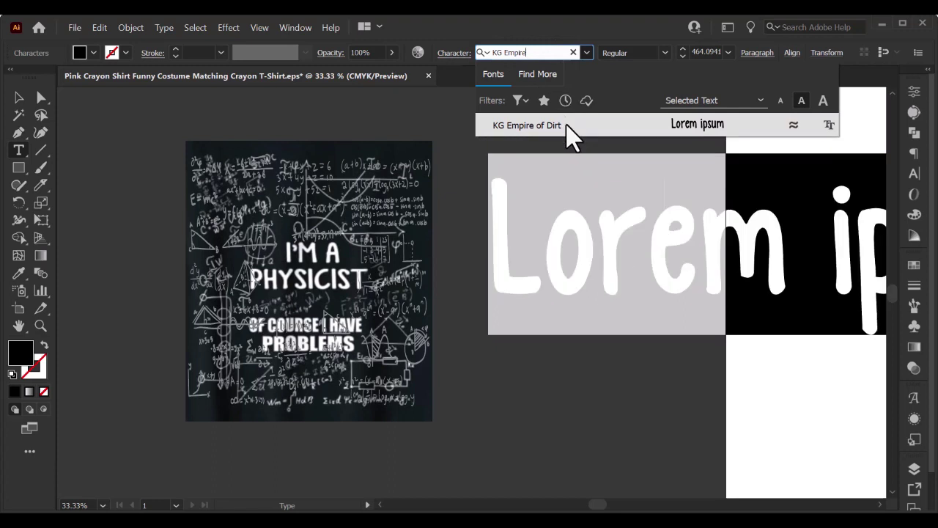
{"action": "left_click", "coordinate": [571, 126]}
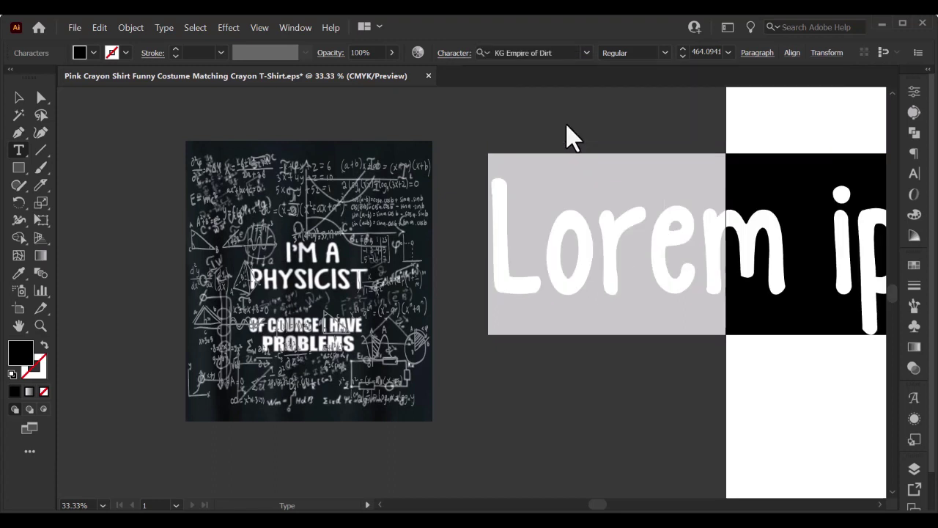
{"action": "type", "text": "I'"}
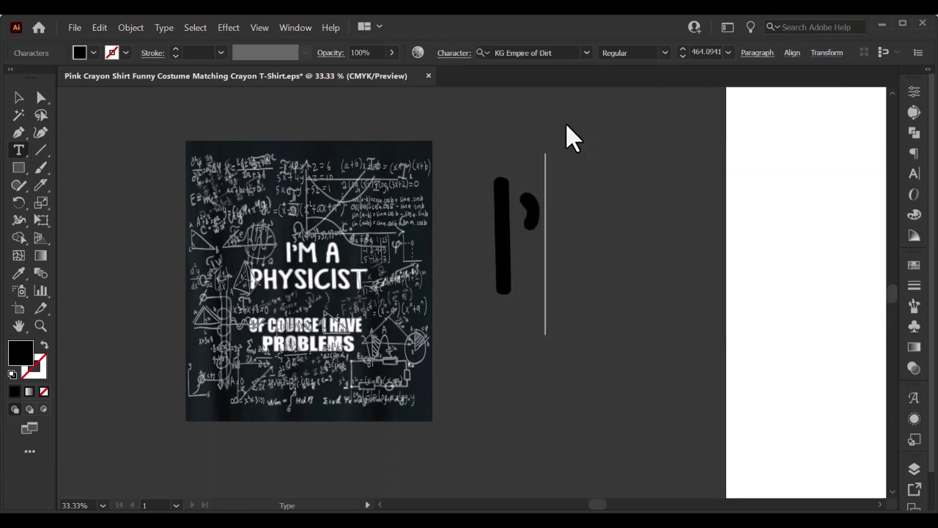
{"action": "type", "text": "M"}
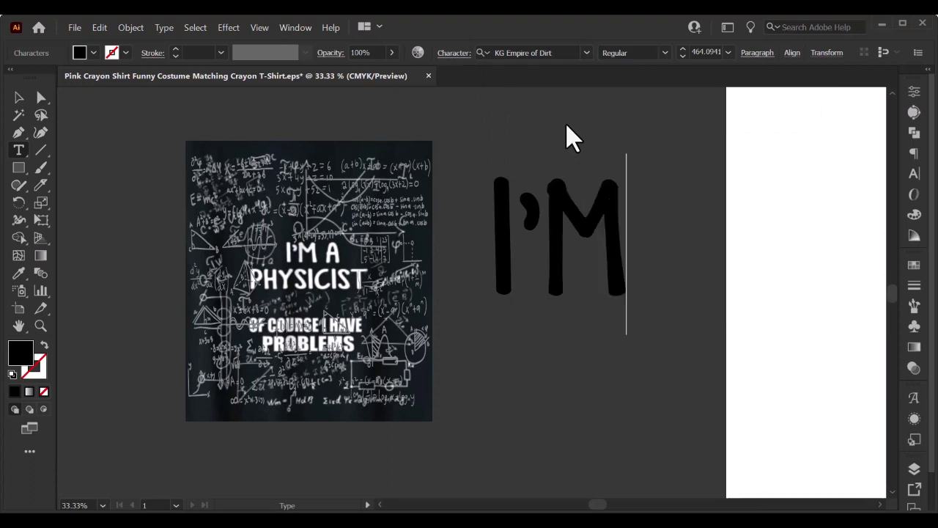
{"action": "type", "text": " A"}
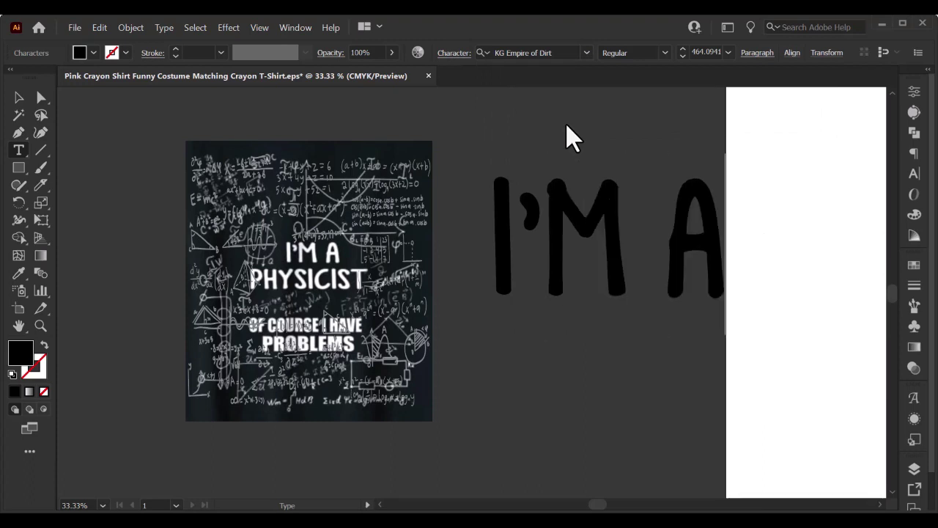
Step: Shrink the I'M A text, fill it red, and move it onto the white I'M A
{"action": "left_click", "coordinate": [19, 97]}
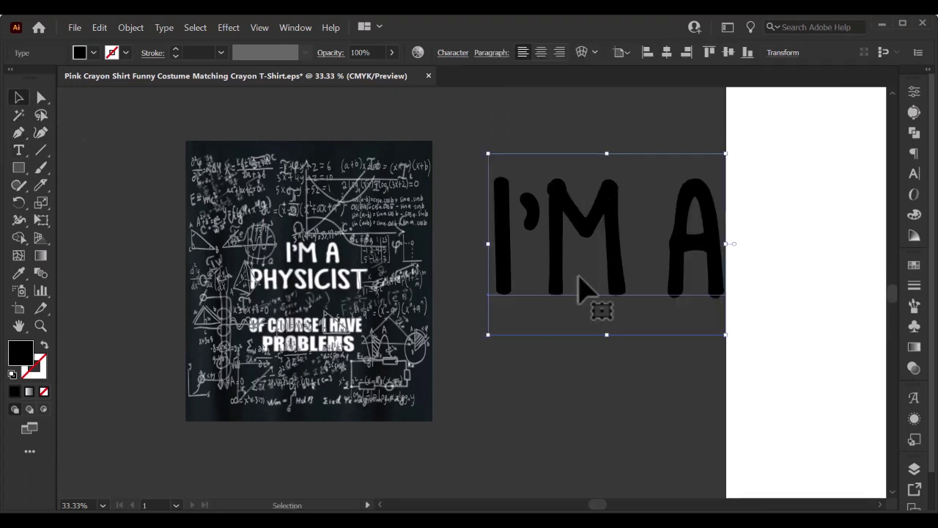
{"action": "left_click_drag", "start_coordinate": [725, 334], "coordinate": [674, 315]}
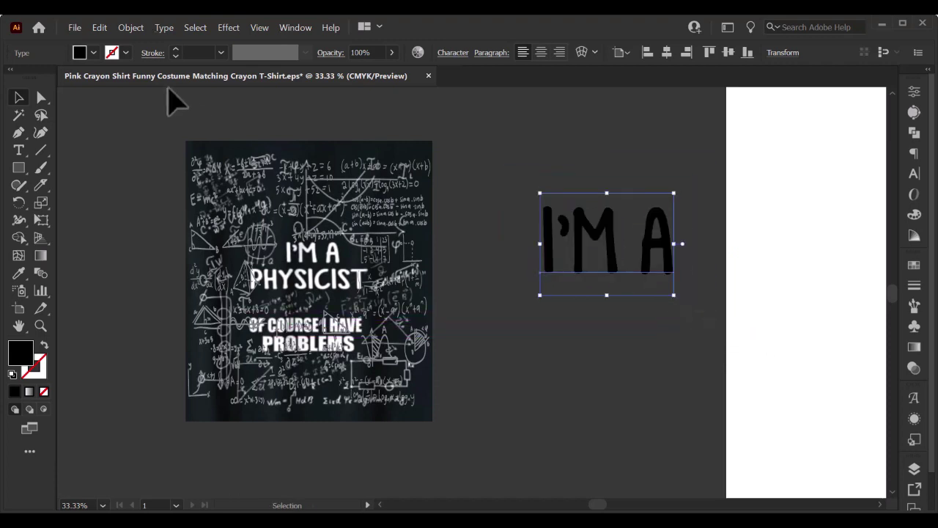
{"action": "left_click", "coordinate": [93, 52]}
{"action": "left_click", "coordinate": [44, 77]}
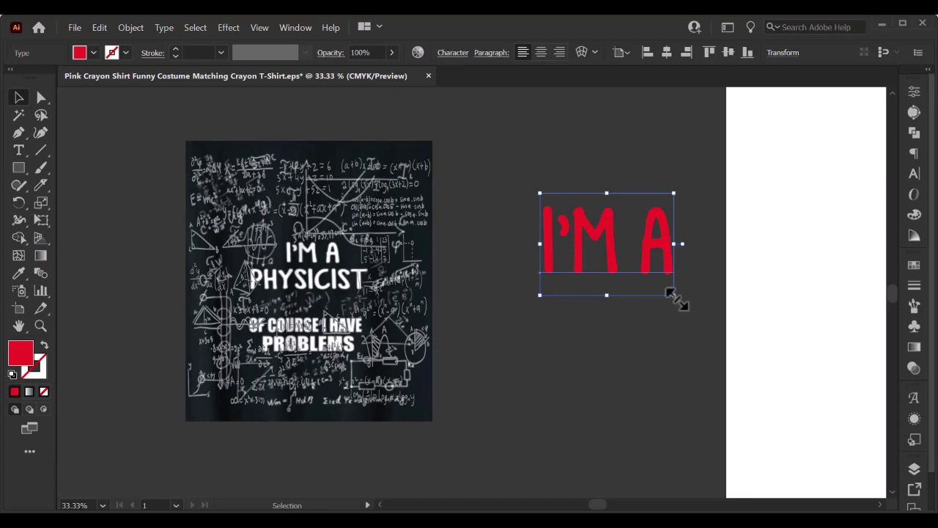
{"action": "left_click_drag", "start_coordinate": [675, 297], "coordinate": [648, 277]}
{"action": "left_click_drag", "start_coordinate": [629, 247], "coordinate": [334, 259]}
Step: Resize and nudge the red I'M A until it matches the white lettering
{"action": "scroll", "coordinate": [333, 259], "scroll_direction": "up", "scroll_amount": 3, "text": "alt"}
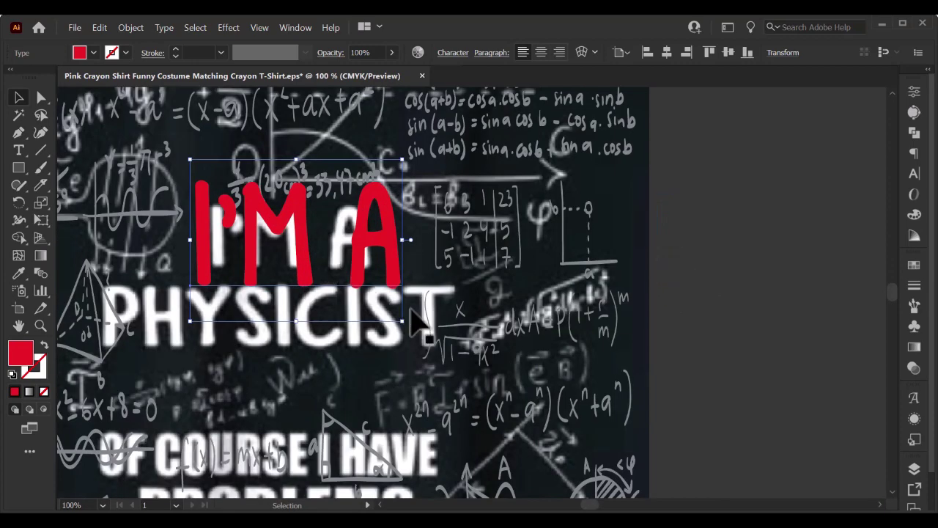
{"action": "left_click_drag", "start_coordinate": [403, 321], "coordinate": [360, 296]}
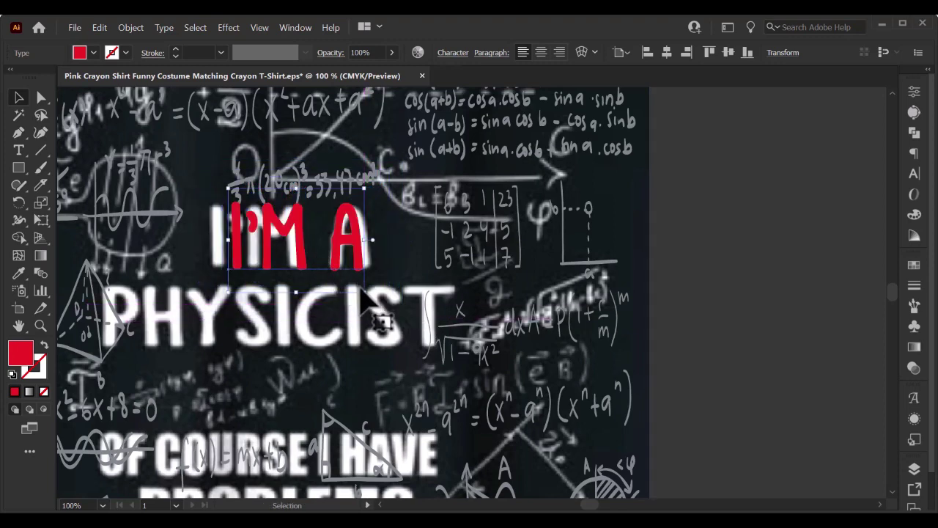
{"action": "left_click_drag", "start_coordinate": [293, 243], "coordinate": [268, 239]}
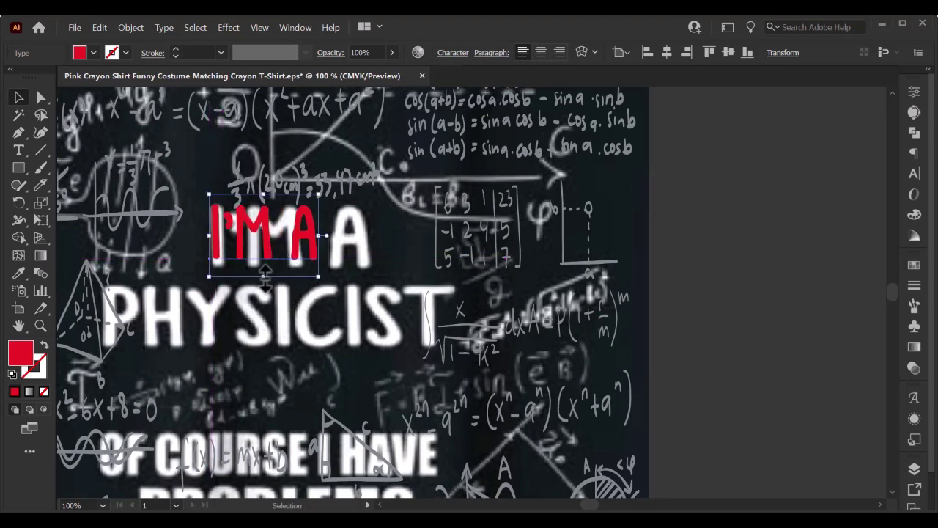
{"action": "left_click_drag", "start_coordinate": [267, 279], "coordinate": [269, 286]}
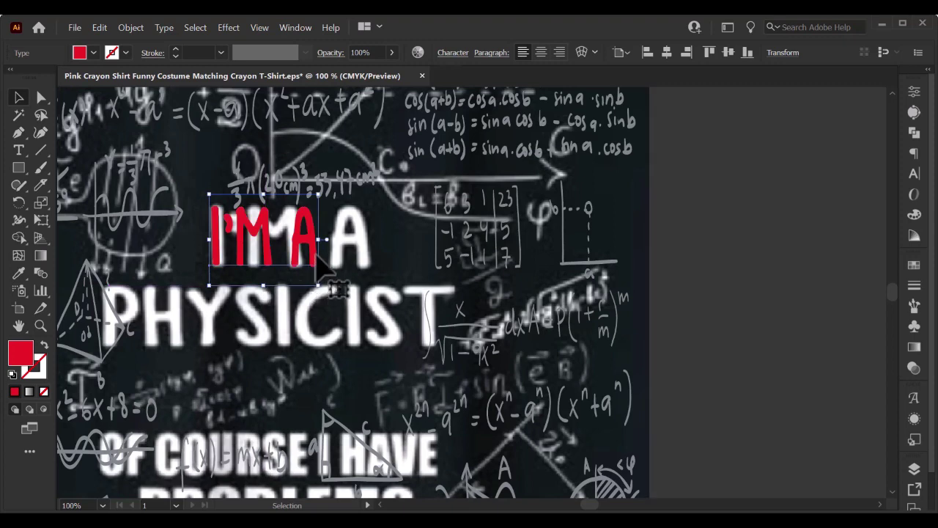
{"action": "left_click_drag", "start_coordinate": [317, 240], "coordinate": [372, 244]}
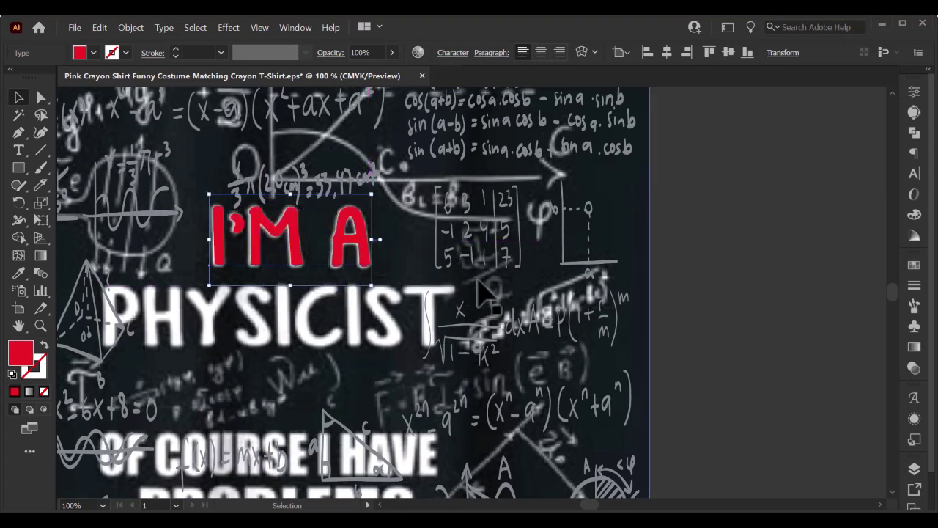
{"action": "key", "text": "Left"}
{"action": "key", "text": "Left"}
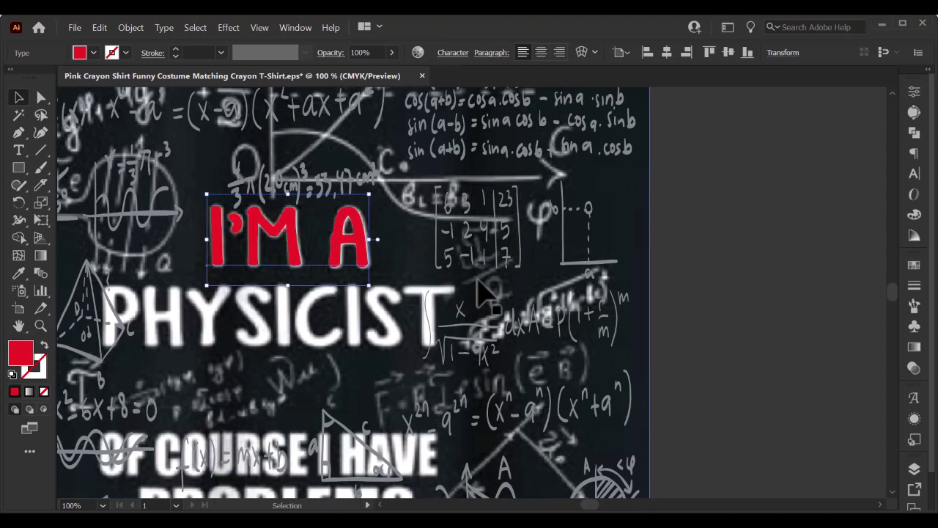
{"action": "left_click_drag", "start_coordinate": [374, 242], "coordinate": [376, 243]}
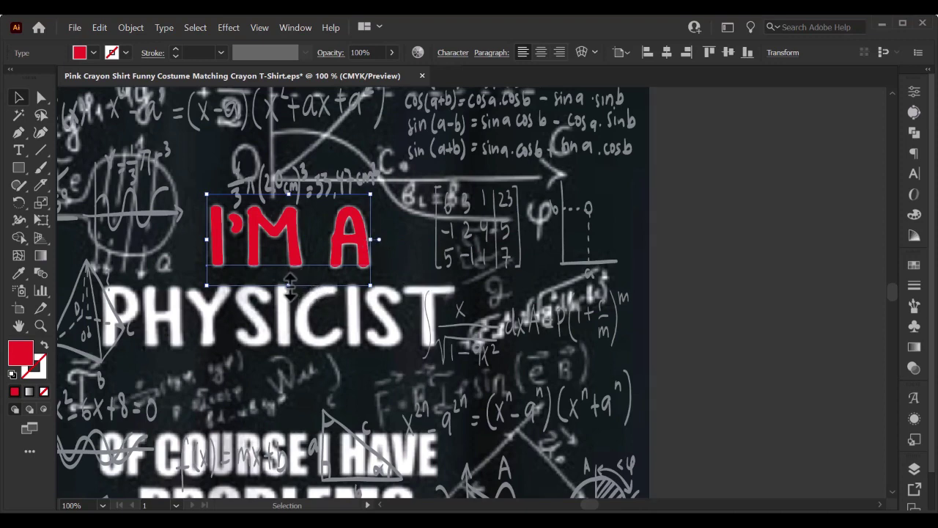
{"action": "left_click_drag", "start_coordinate": [290, 281], "coordinate": [289, 283]}
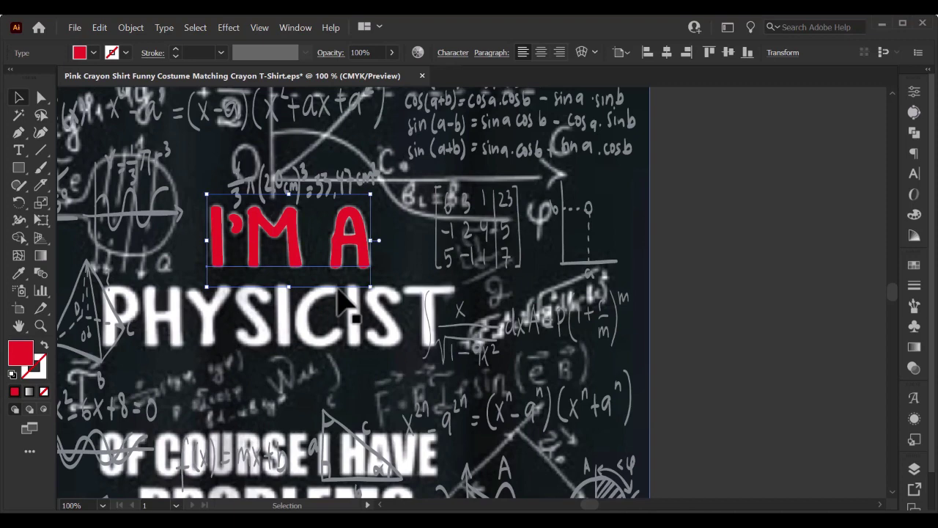
{"action": "left_click", "coordinate": [19, 149]}
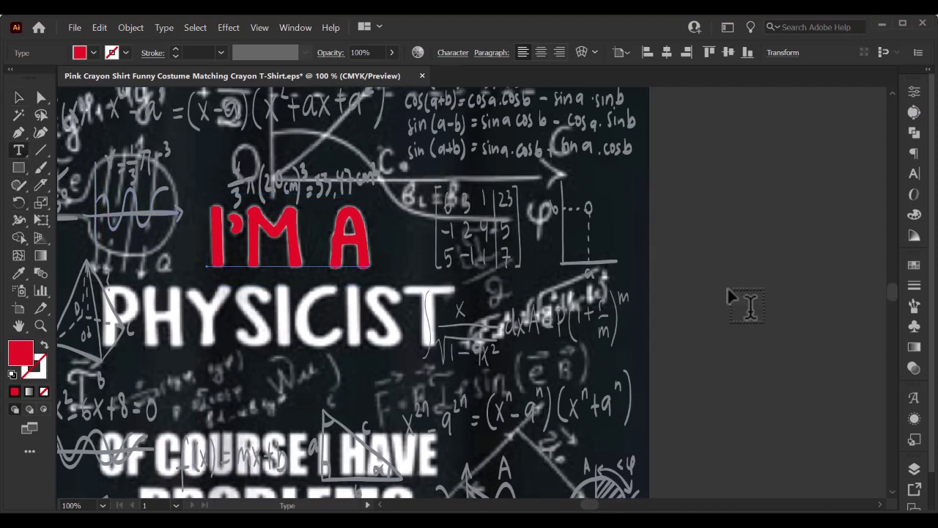
Step: Type PHYSICIST in a new text object beside the artwork
{"action": "left_click", "coordinate": [700, 301]}
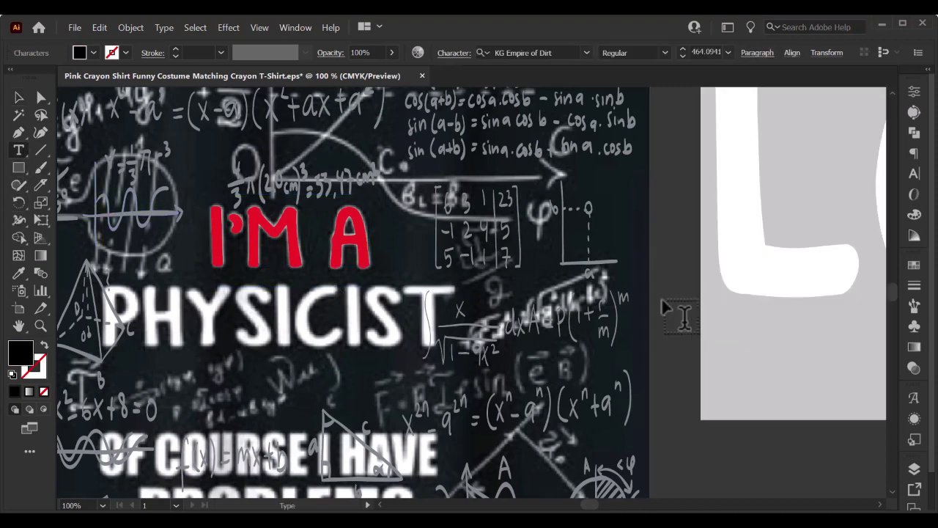
{"action": "scroll", "coordinate": [663, 302], "scroll_direction": "down", "scroll_amount": 2, "text": "alt"}
{"action": "type", "text": "P"}
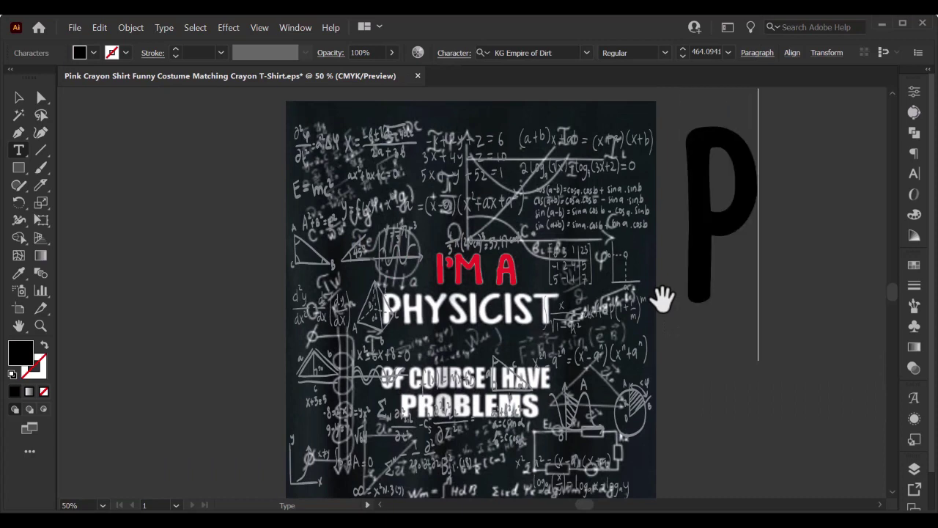
{"action": "type", "text": "H"}
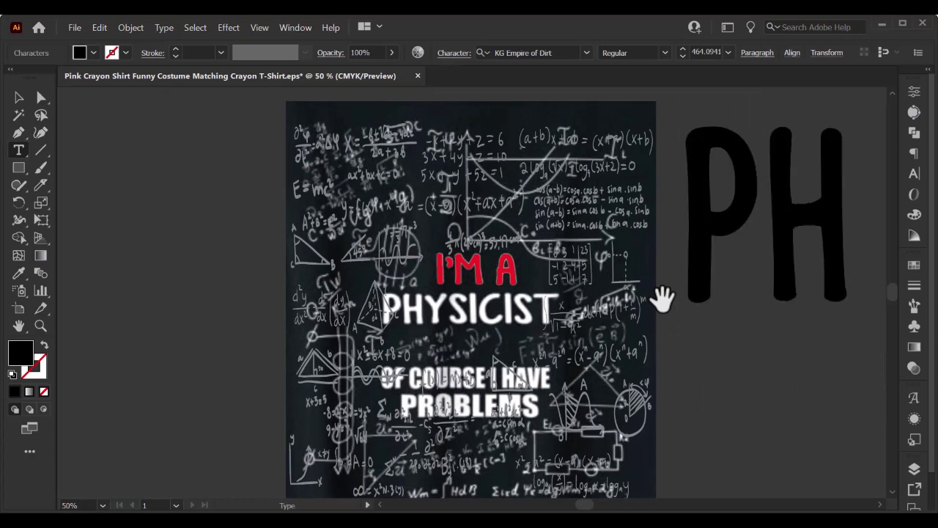
{"action": "type", "text": "Y"}
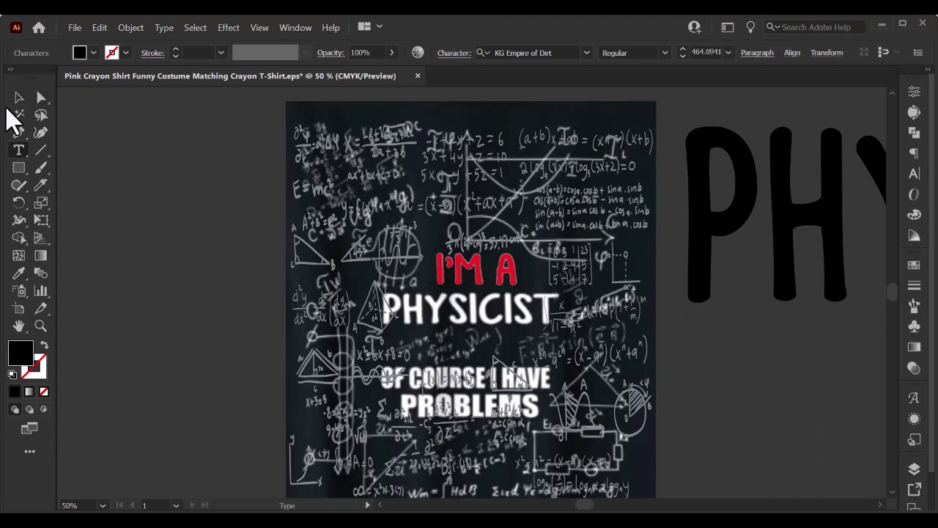
{"action": "left_click", "coordinate": [18, 96]}
Step: Copy the red I'M A text style onto PHYSICIST with the Eyedropper
{"action": "left_click", "coordinate": [19, 272]}
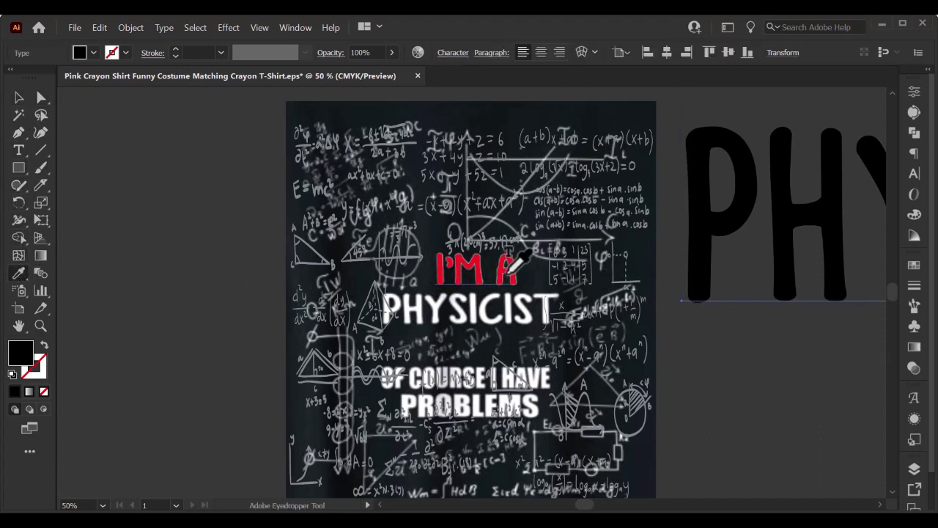
{"action": "left_click", "coordinate": [513, 266]}
{"action": "left_click", "coordinate": [18, 97]}
{"action": "left_click", "coordinate": [726, 278]}
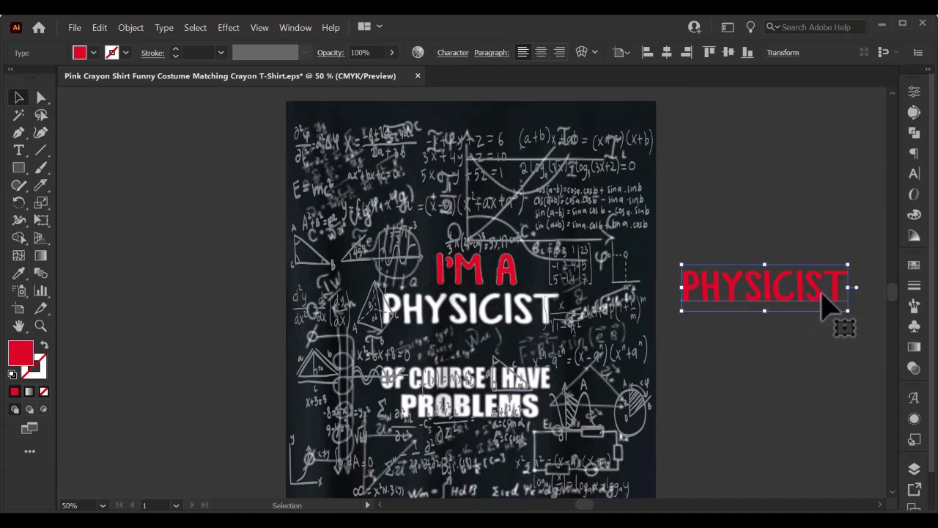
Step: Move the red PHYSICIST over the white PHYSICIST and nudge it slightly left
{"action": "left_click_drag", "start_coordinate": [826, 293], "coordinate": [519, 320]}
{"action": "scroll", "coordinate": [519, 320], "scroll_direction": "up", "scroll_amount": 1, "text": "alt"}
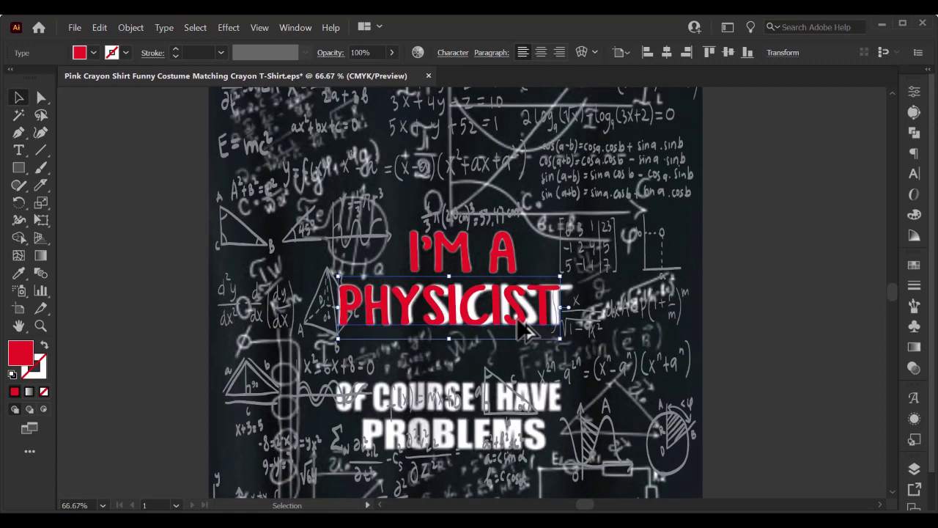
{"action": "key", "text": "Left"}
{"action": "key", "text": "Left"}
{"action": "key", "text": "Left"}
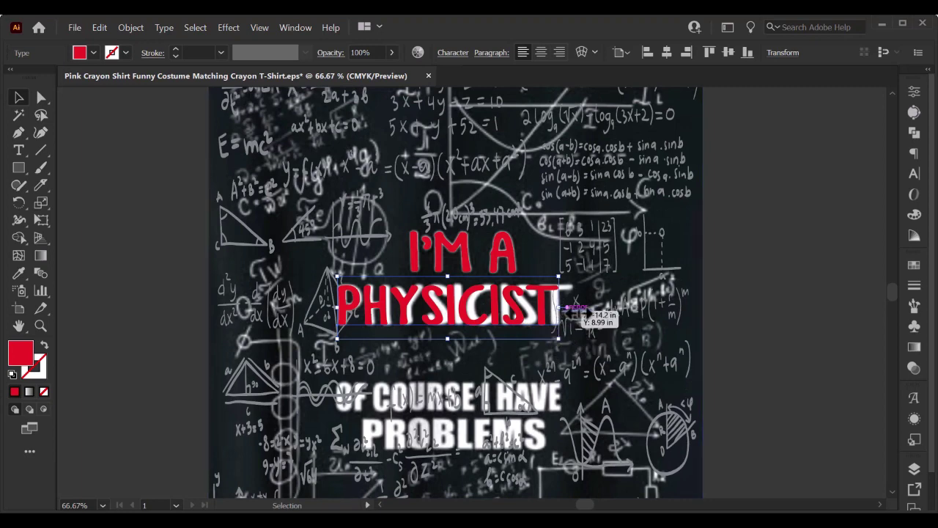
{"action": "double_click", "coordinate": [571, 308]}
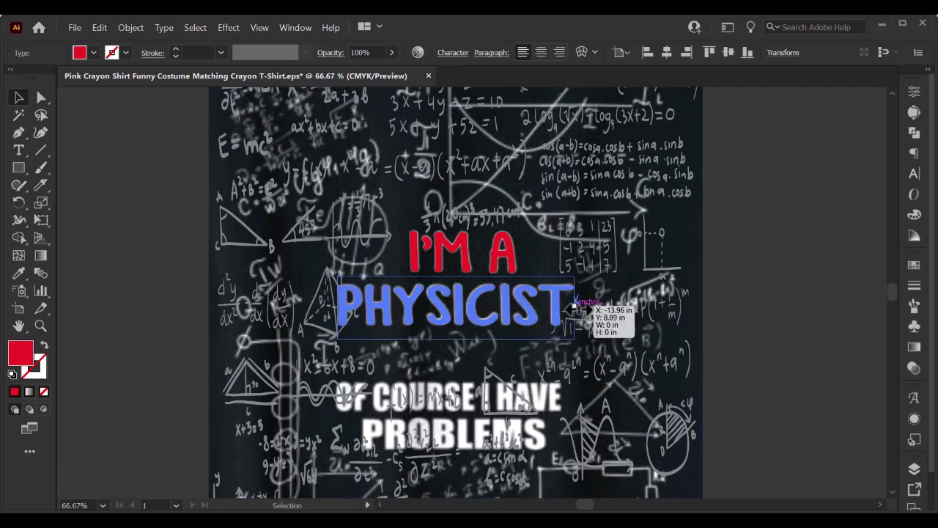
{"action": "key", "text": "Escape"}
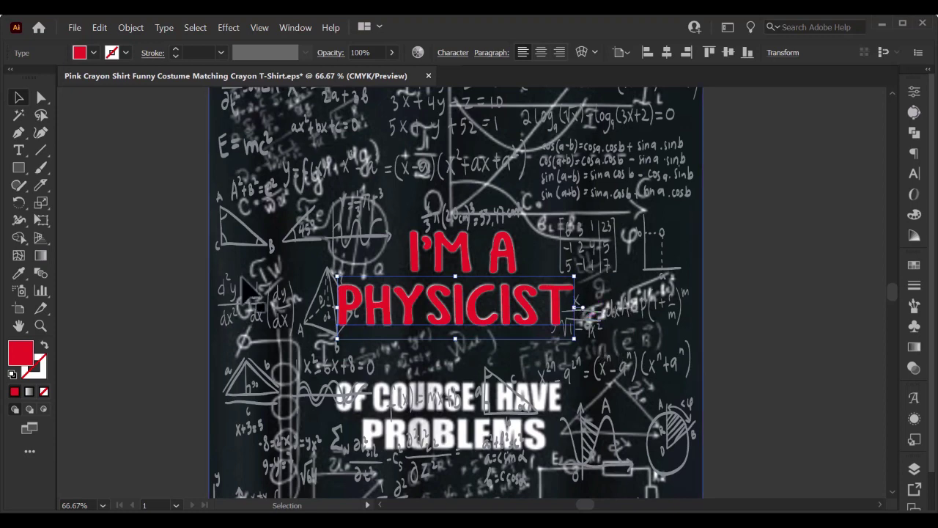
{"action": "scroll", "coordinate": [590, 429], "scroll_direction": "down", "scroll_amount": 1, "text": "alt"}
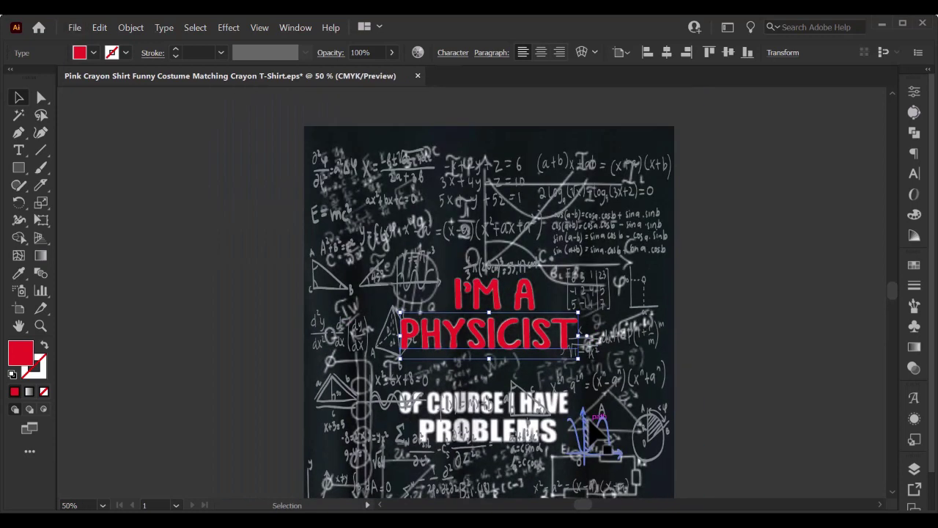
{"action": "scroll", "coordinate": [594, 433], "scroll_direction": "down", "scroll_amount": 1, "text": "alt"}
{"action": "left_click", "coordinate": [762, 340]}
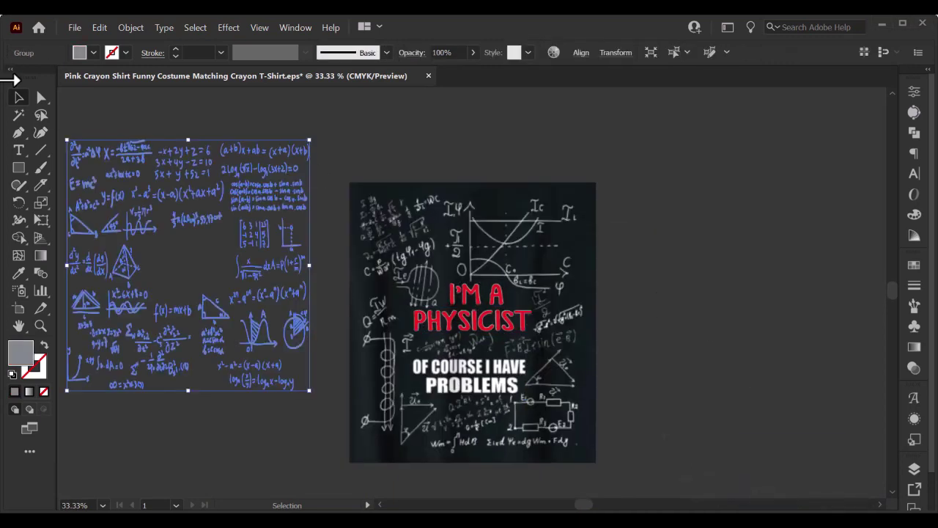
Step: Add a text line reading OF COURSE I HAVE in Anton above the artboard
{"action": "left_click", "coordinate": [18, 149]}
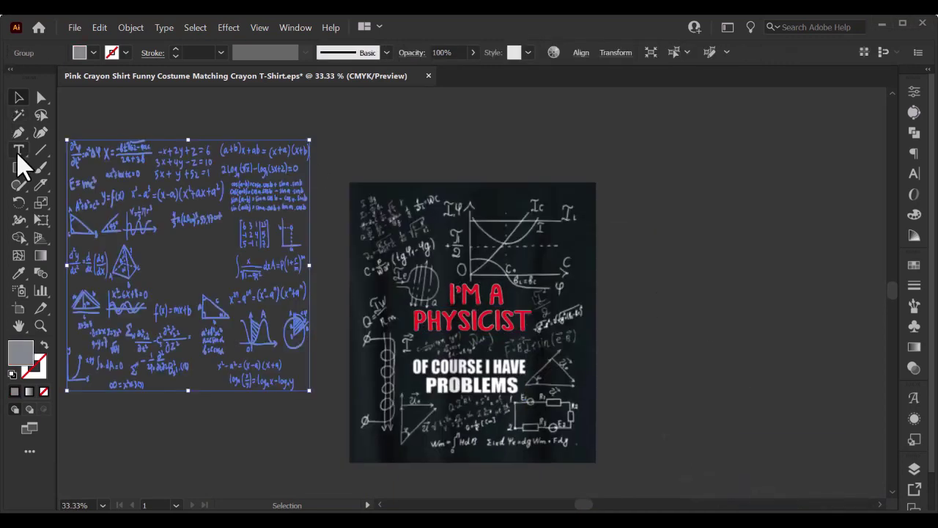
{"action": "left_click", "coordinate": [418, 156]}
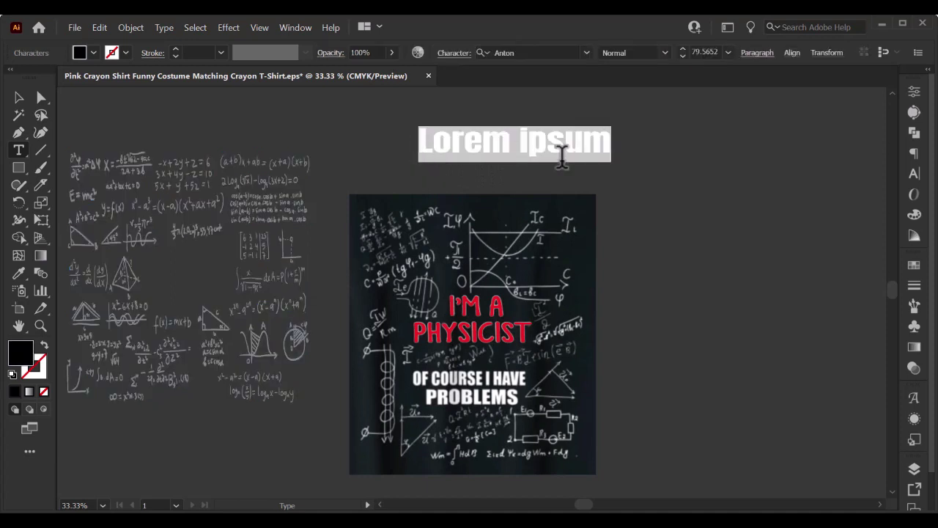
{"action": "type", "text": "0"}
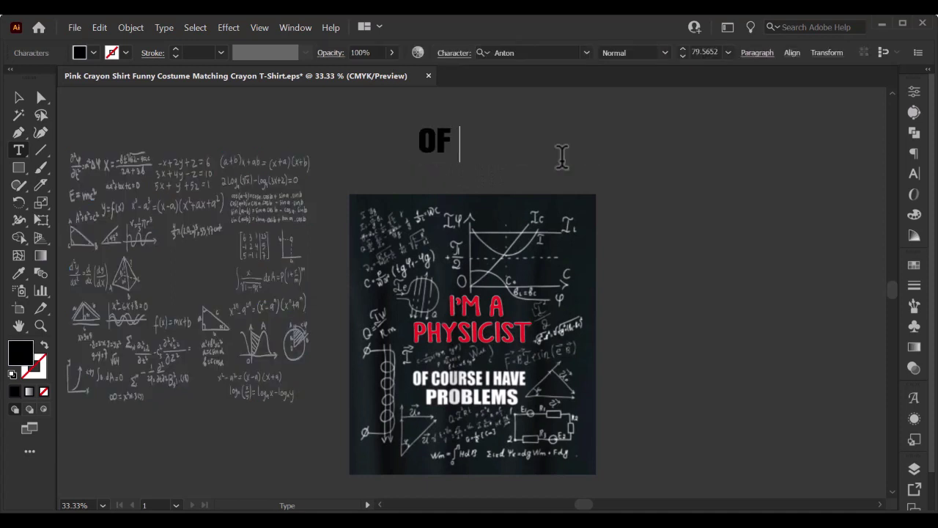
{"action": "type", "text": "CO"}
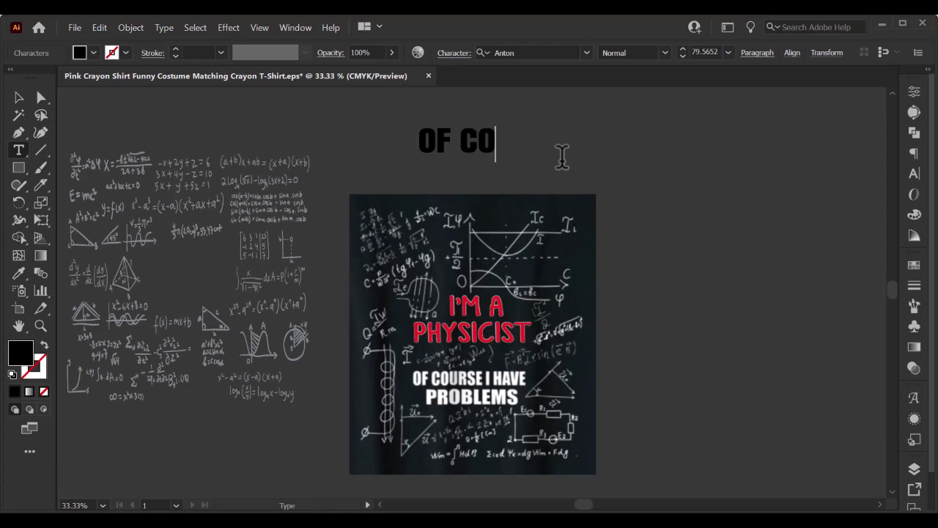
{"action": "type", "text": "URSE "}
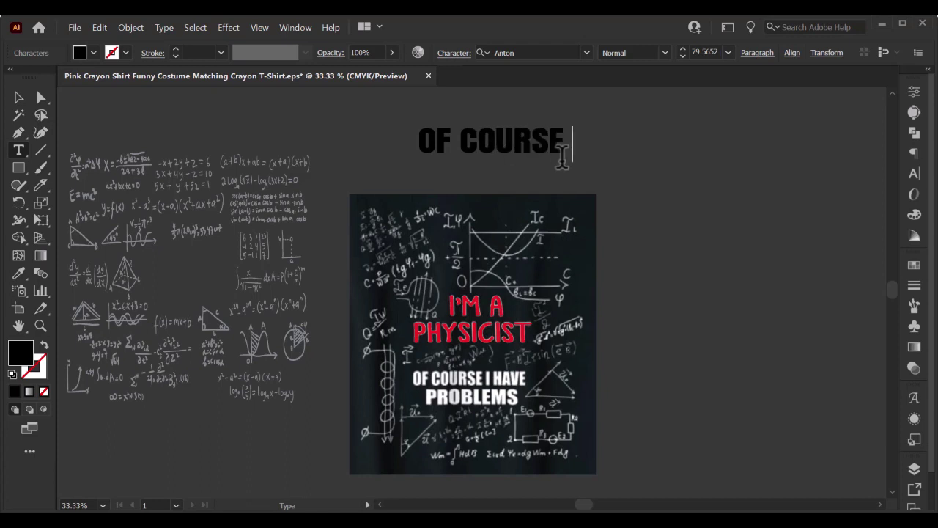
{"action": "type", "text": "I H"}
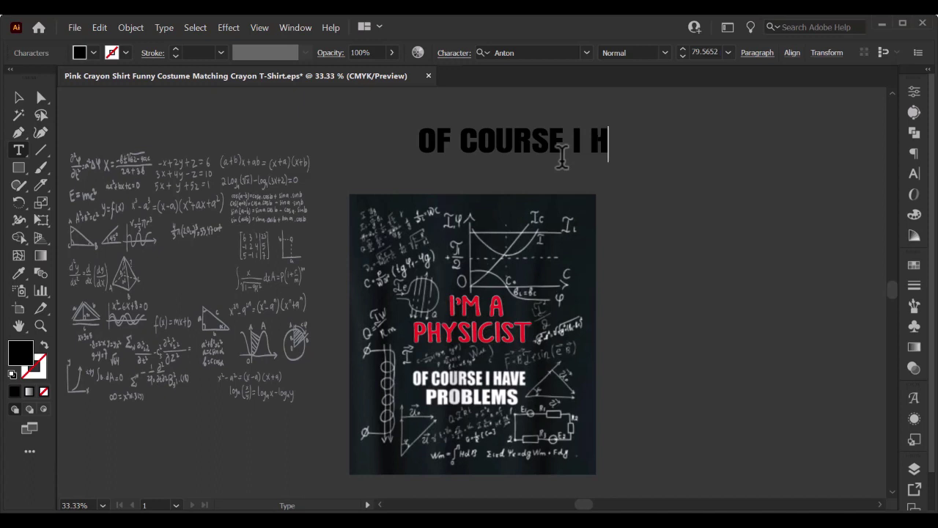
{"action": "type", "text": "AVE"}
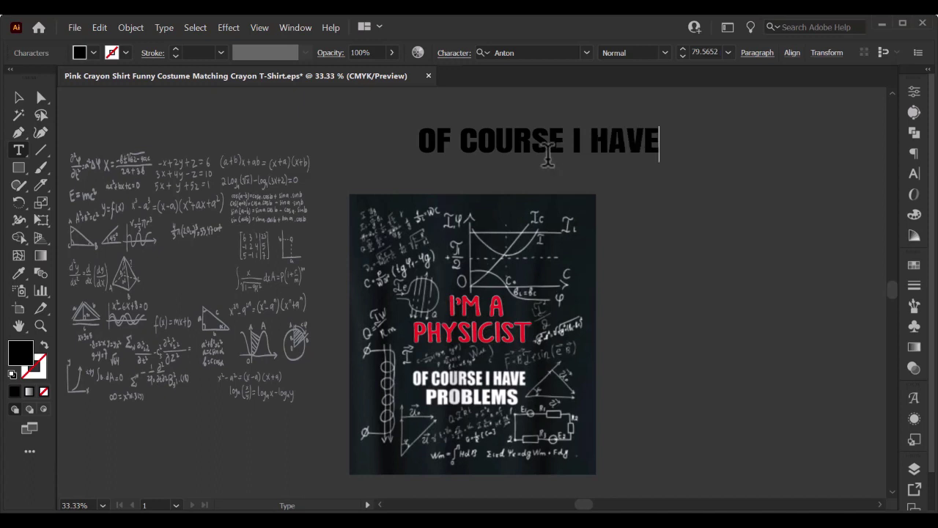
{"action": "left_click", "coordinate": [25, 95]}
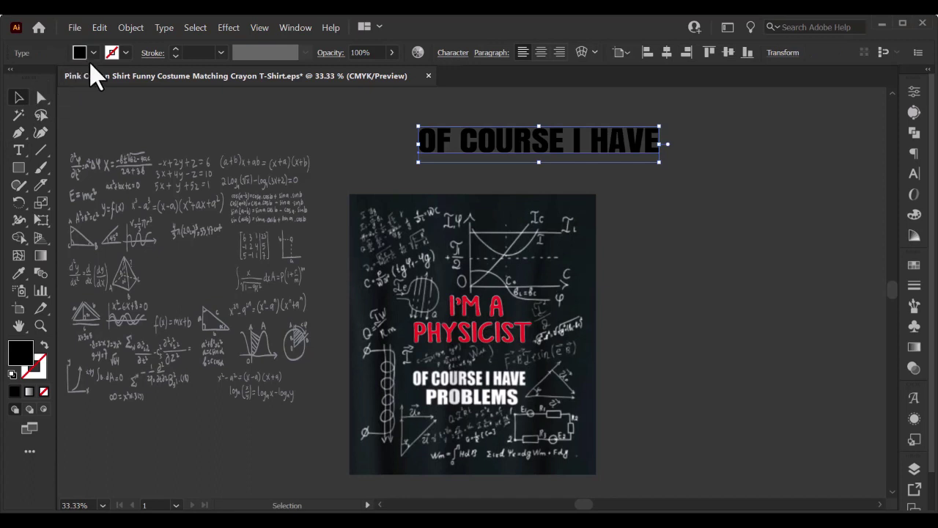
Step: Fill OF COURSE I HAVE with red, then scale, stretch and move it over the white line
{"action": "left_click", "coordinate": [93, 52]}
{"action": "left_click", "coordinate": [57, 87]}
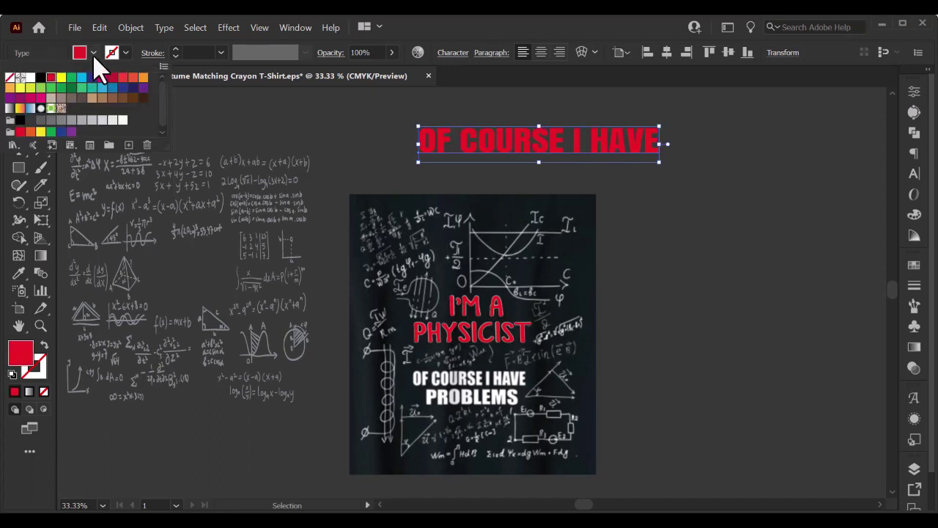
{"action": "mouse_move", "coordinate": [660, 160]}
{"action": "left_mouse_down"}
{"action": "mouse_move", "coordinate": [600, 166]}
{"action": "mouse_move", "coordinate": [485, 389]}
{"action": "left_mouse_up"}
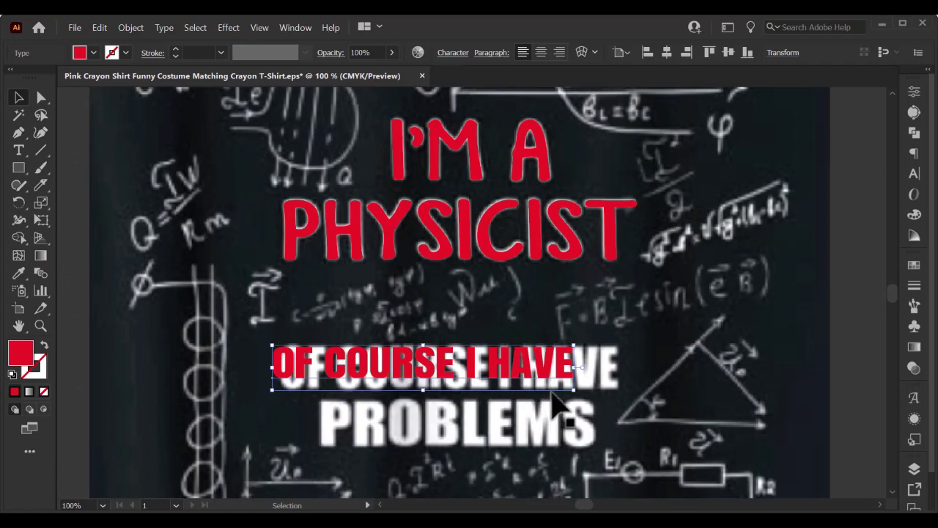
{"action": "left_click_drag", "start_coordinate": [574, 389], "coordinate": [601, 430]}
{"action": "left_click_drag", "start_coordinate": [382, 377], "coordinate": [403, 379]}
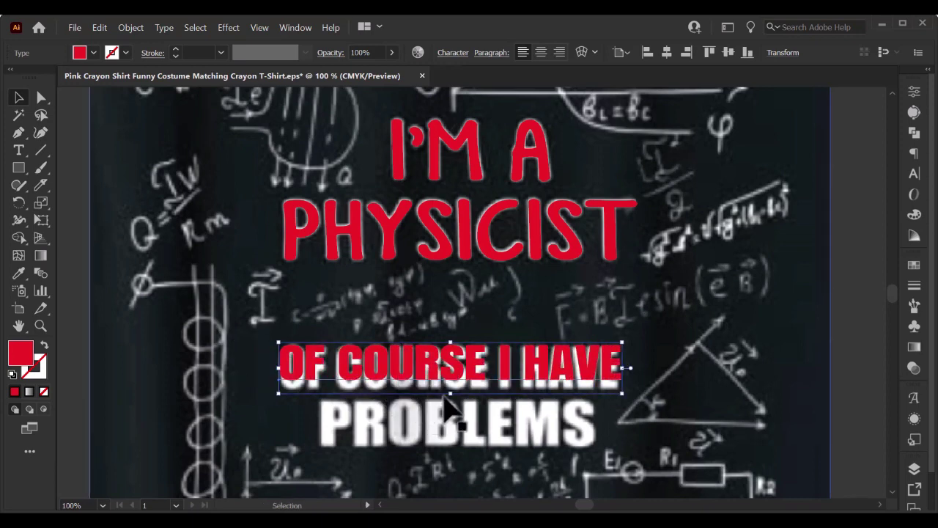
{"action": "left_click_drag", "start_coordinate": [455, 396], "coordinate": [455, 408]}
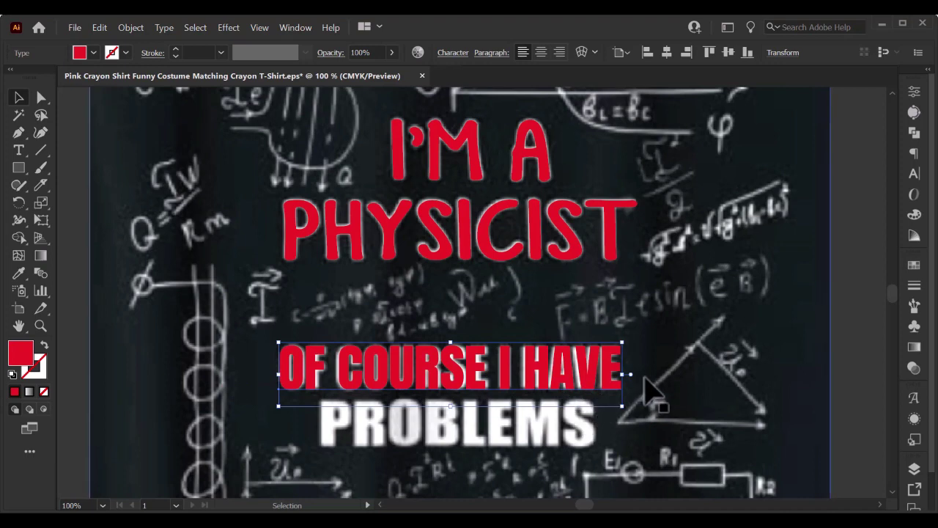
{"action": "left_click_drag", "start_coordinate": [623, 377], "coordinate": [620, 375]}
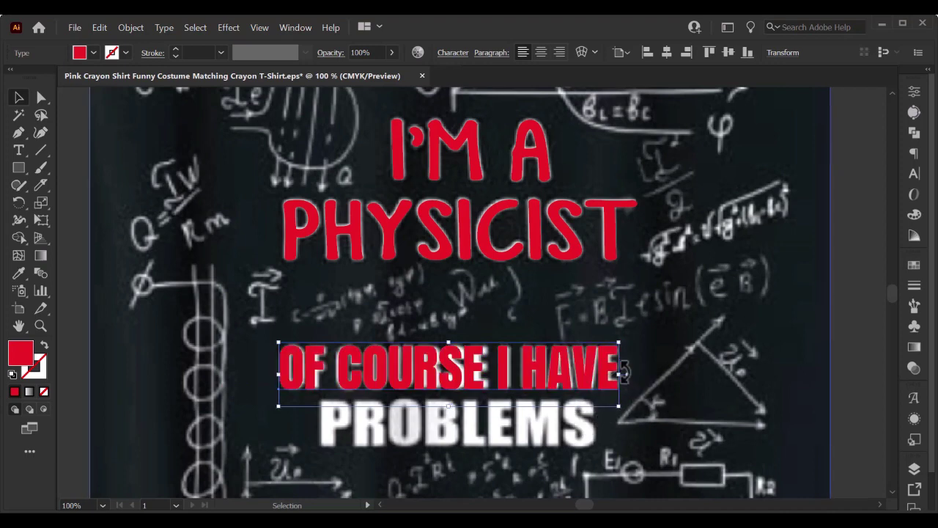
{"action": "scroll", "coordinate": [623, 373], "scroll_direction": "down", "scroll_amount": 2}
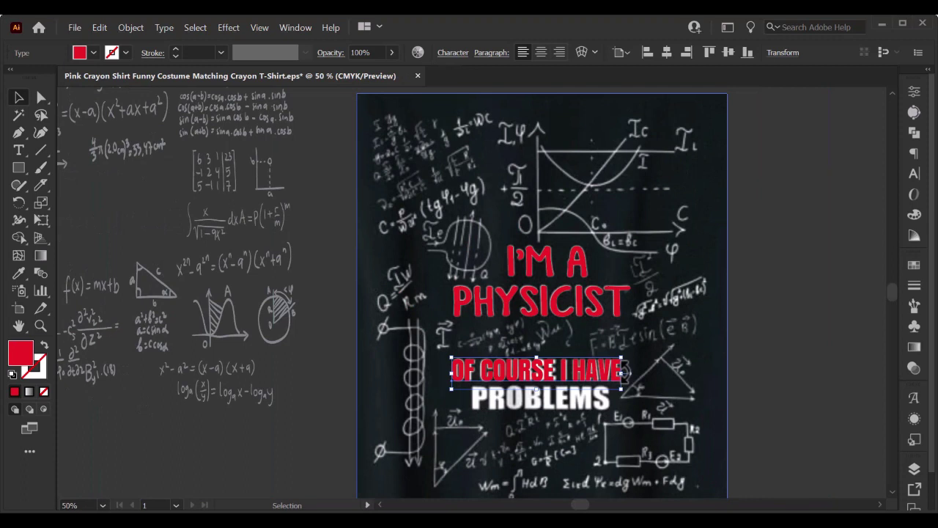
{"action": "left_click", "coordinate": [19, 151]}
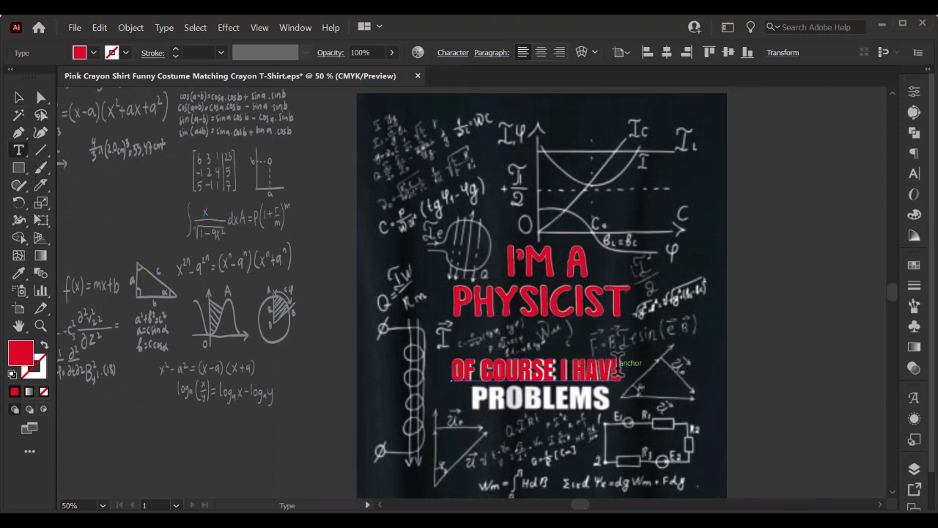
{"action": "key", "text": "ctrl+shift+a"}
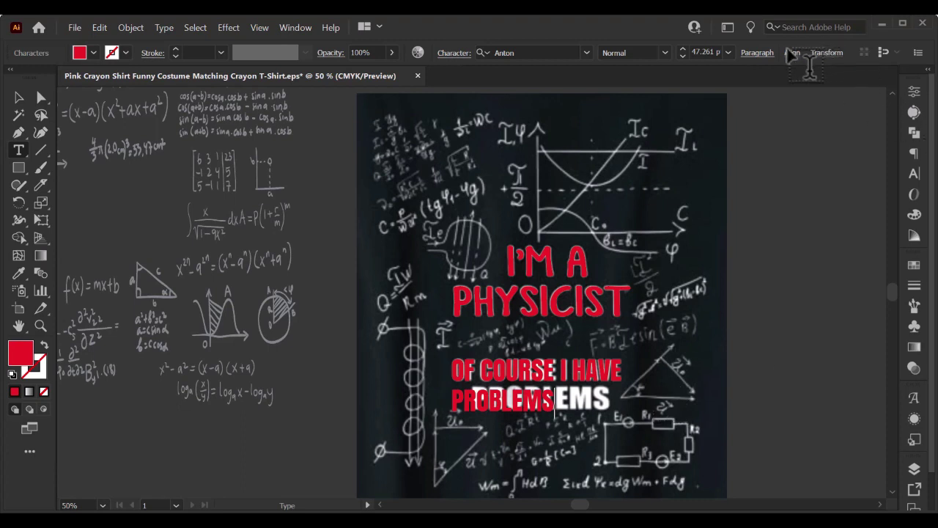
{"action": "left_click", "coordinate": [18, 98]}
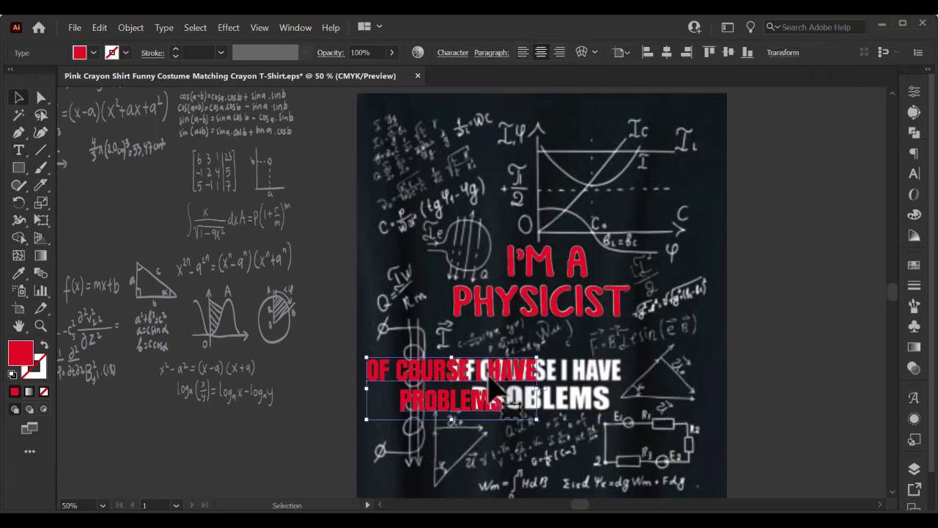
{"action": "mouse_move", "coordinate": [519, 393]}
{"action": "left_mouse_down"}
{"action": "mouse_move", "coordinate": [561, 392]}
{"action": "mouse_move", "coordinate": [576, 381]}
{"action": "left_mouse_up"}
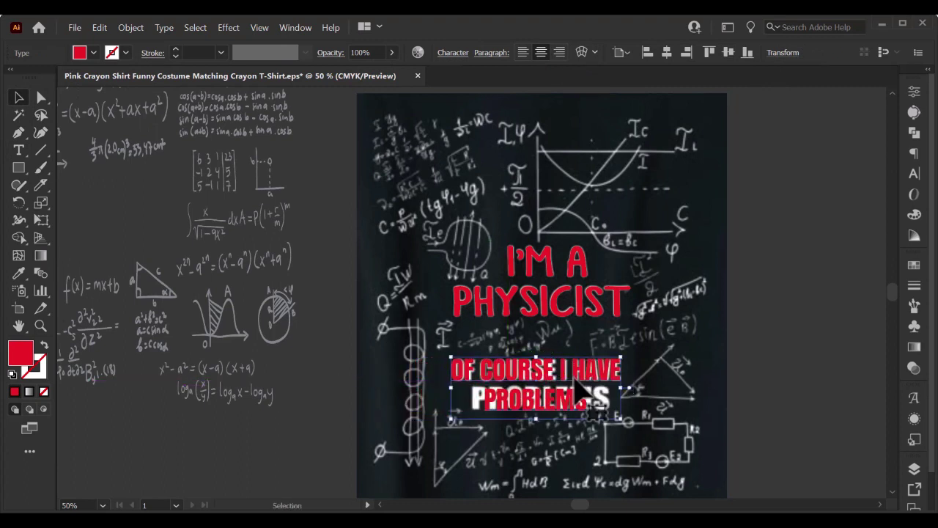
{"action": "key", "text": "Right"}
{"action": "key", "text": "Right"}
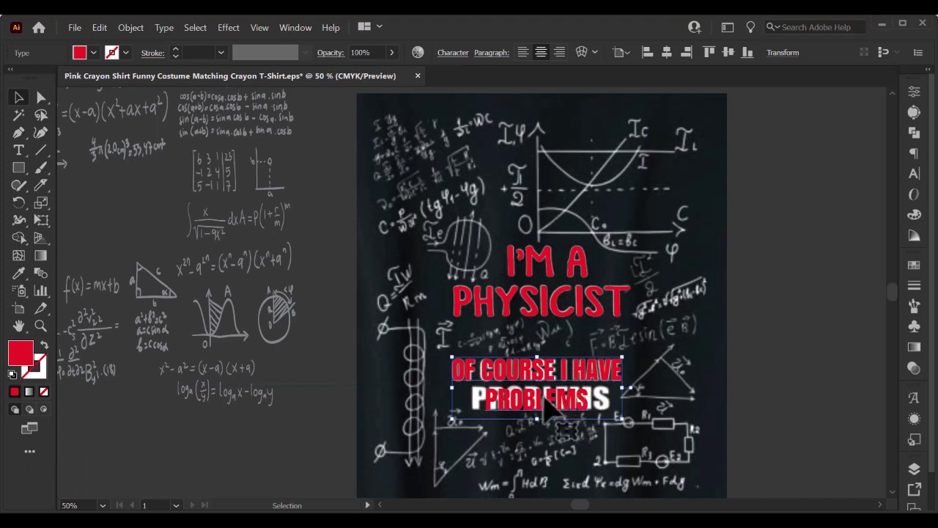
{"action": "left_click", "coordinate": [17, 150]}
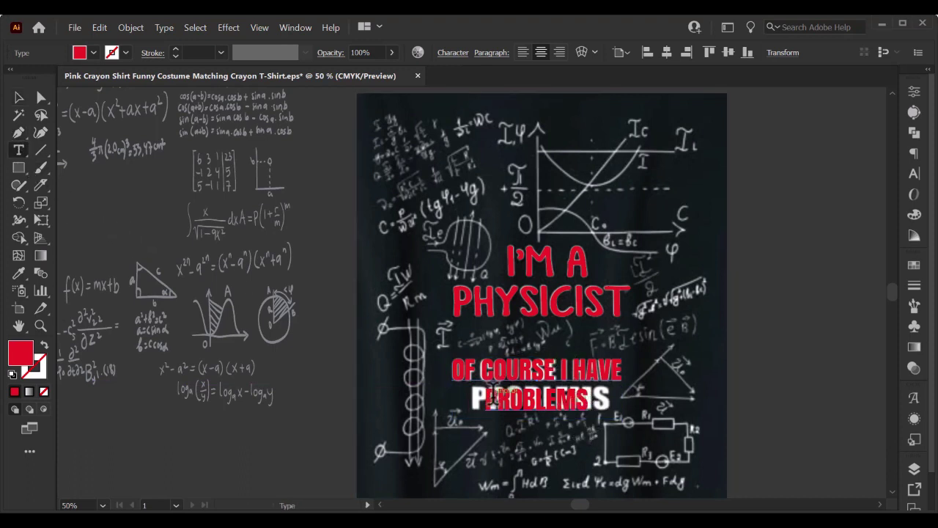
{"action": "left_click_drag", "start_coordinate": [487, 400], "coordinate": [591, 402]}
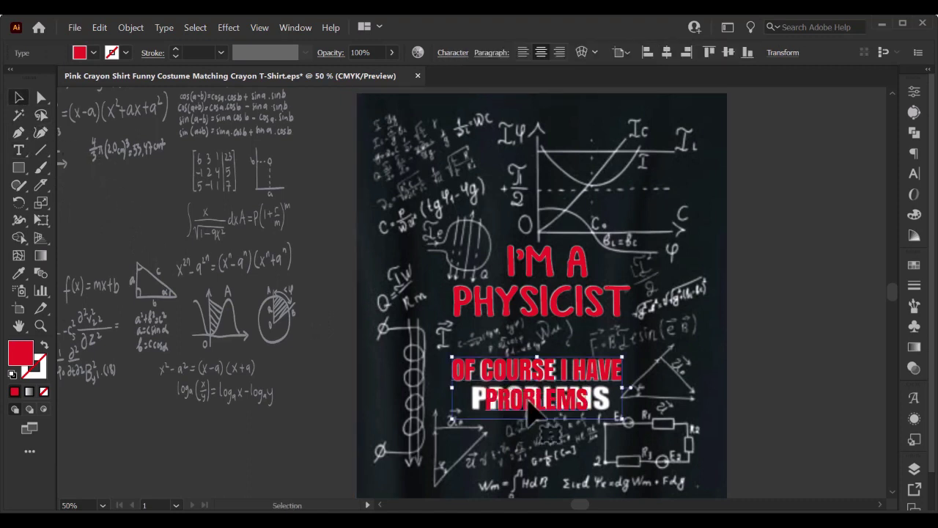
{"action": "key", "text": "Escape"}
{"action": "left_click", "coordinate": [18, 150]}
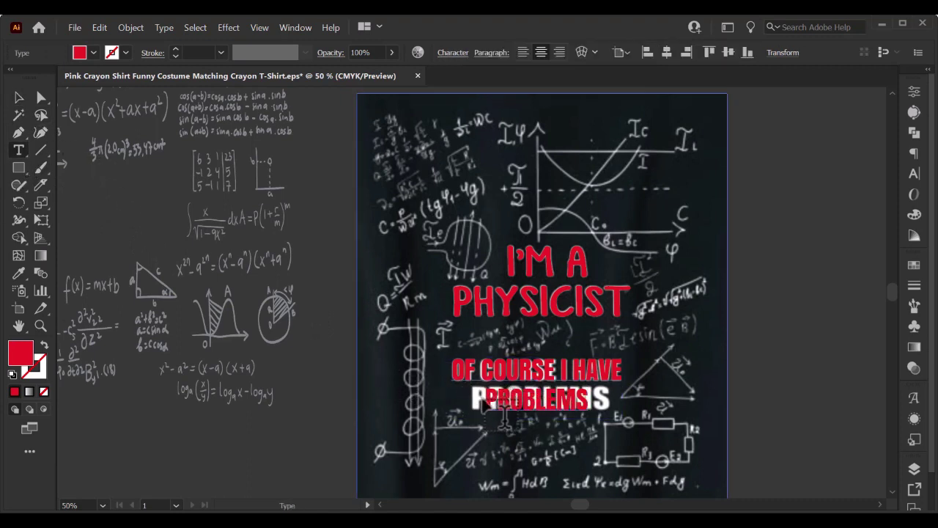
{"action": "left_click_drag", "start_coordinate": [486, 399], "coordinate": [591, 402]}
{"action": "left_click", "coordinate": [537, 405]}
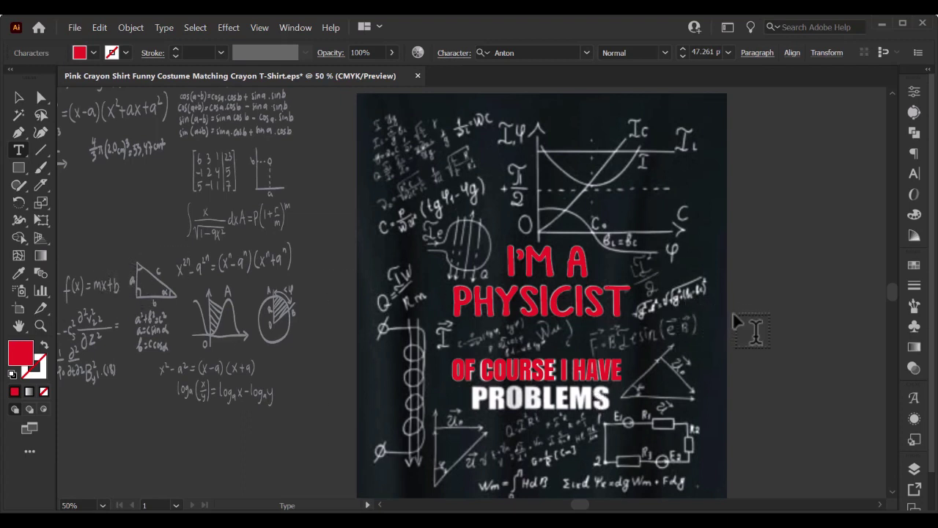
Step: Type PROBLEMS, give it the red OF COURSE I HAVE style, and drag it onto the white PROBLEMS
{"action": "left_click", "coordinate": [737, 332]}
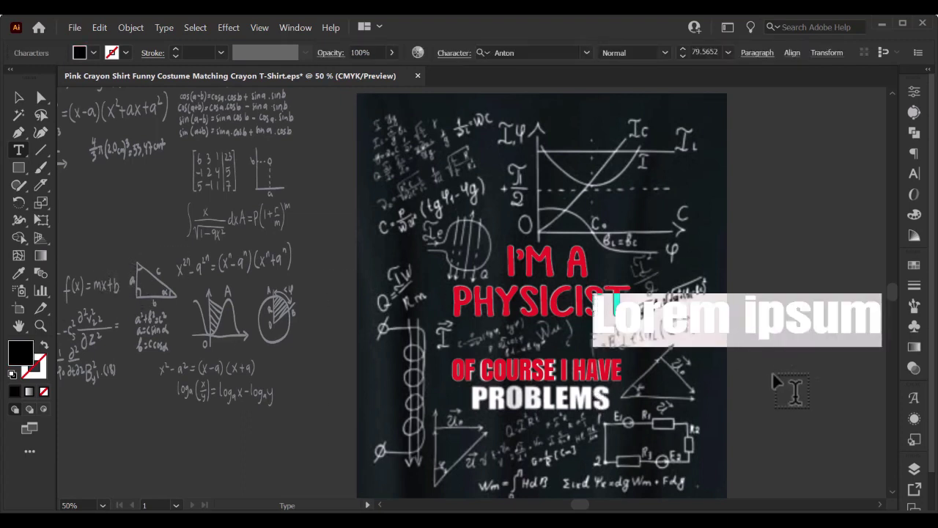
{"action": "type", "text": "P"}
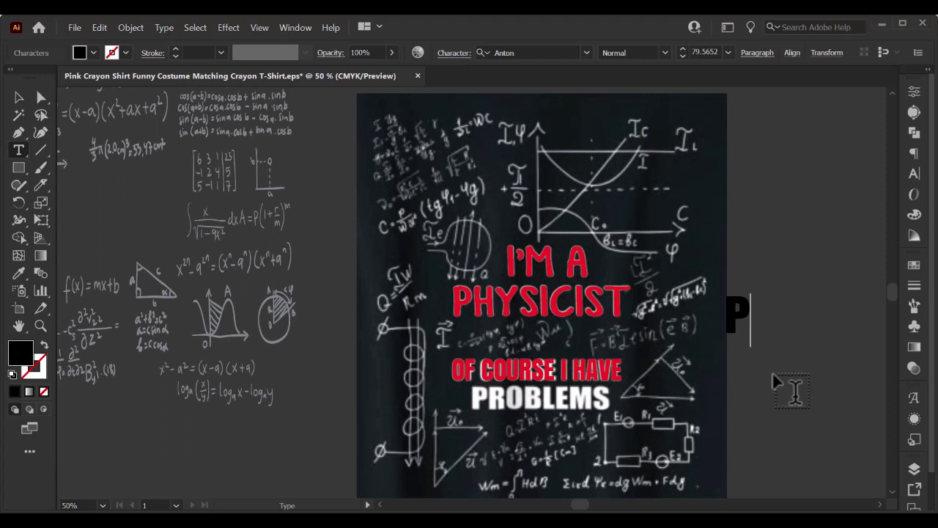
{"action": "type", "text": "RO"}
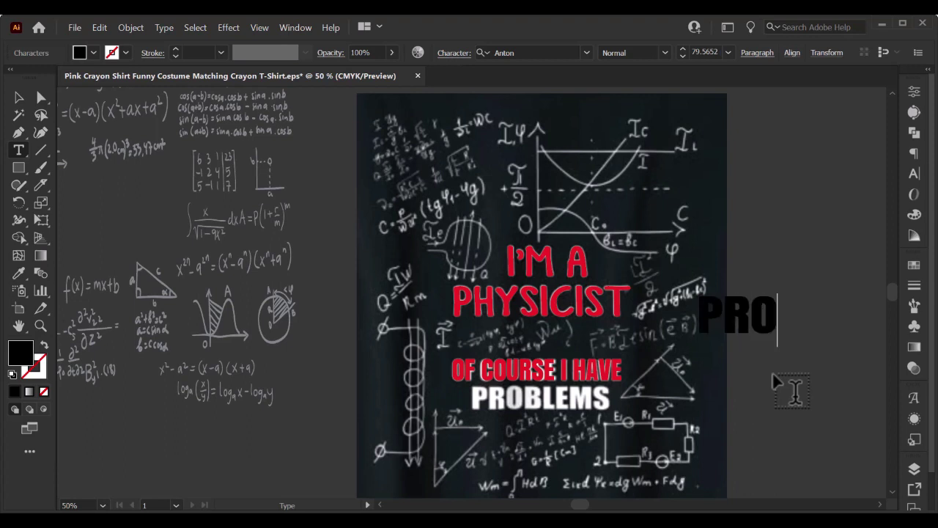
{"action": "type", "text": "BL"}
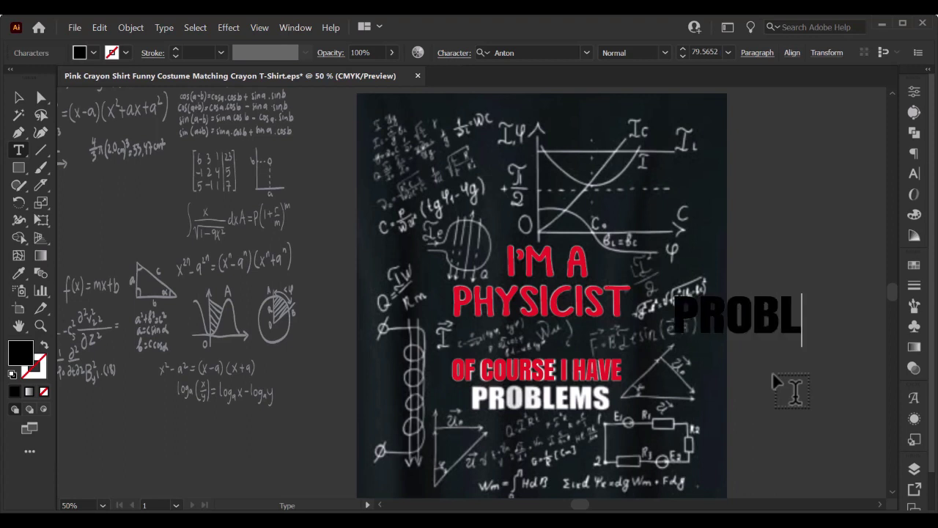
{"action": "type", "text": "EMS"}
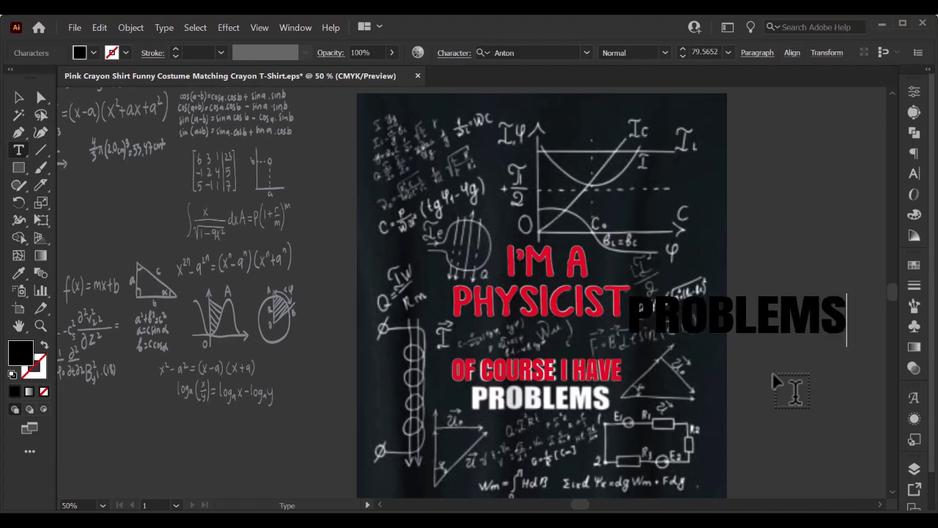
{"action": "left_click", "coordinate": [18, 99]}
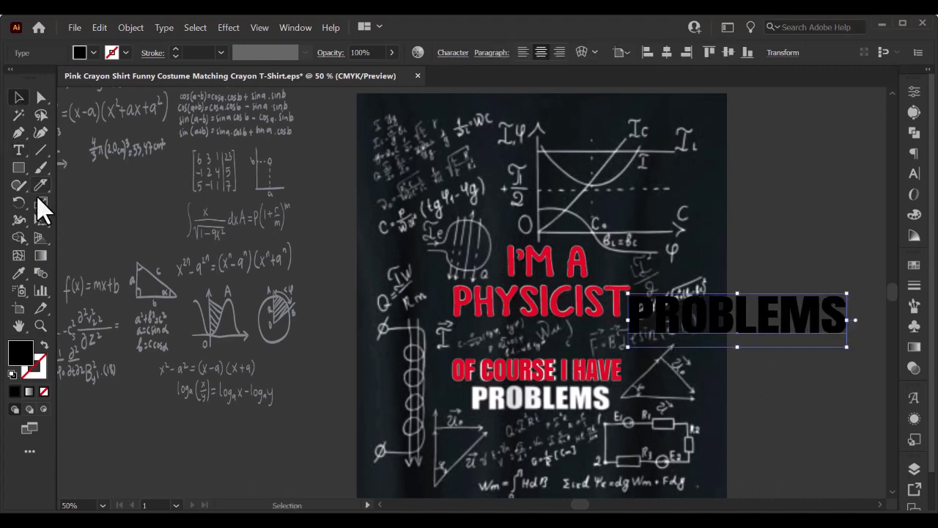
{"action": "left_click", "coordinate": [18, 273]}
{"action": "left_click", "coordinate": [454, 362]}
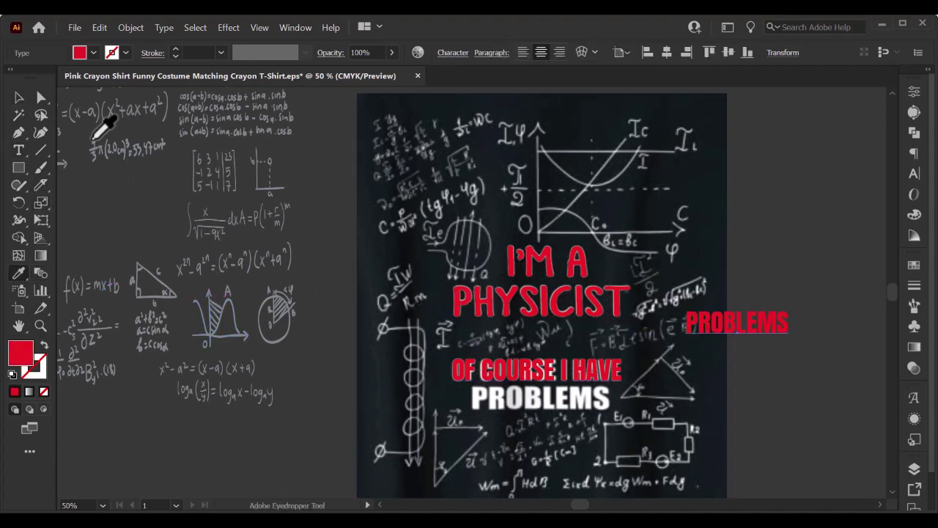
{"action": "left_click", "coordinate": [18, 97]}
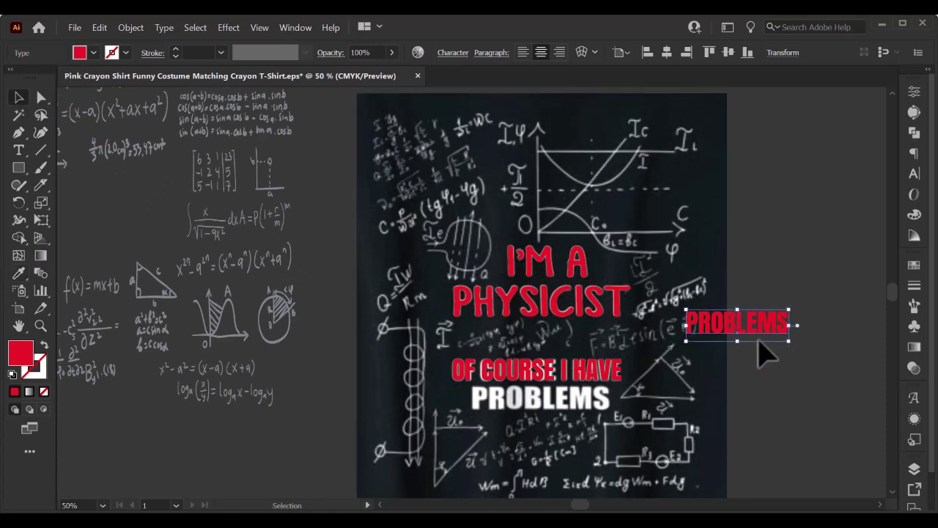
{"action": "left_click_drag", "start_coordinate": [758, 345], "coordinate": [559, 400]}
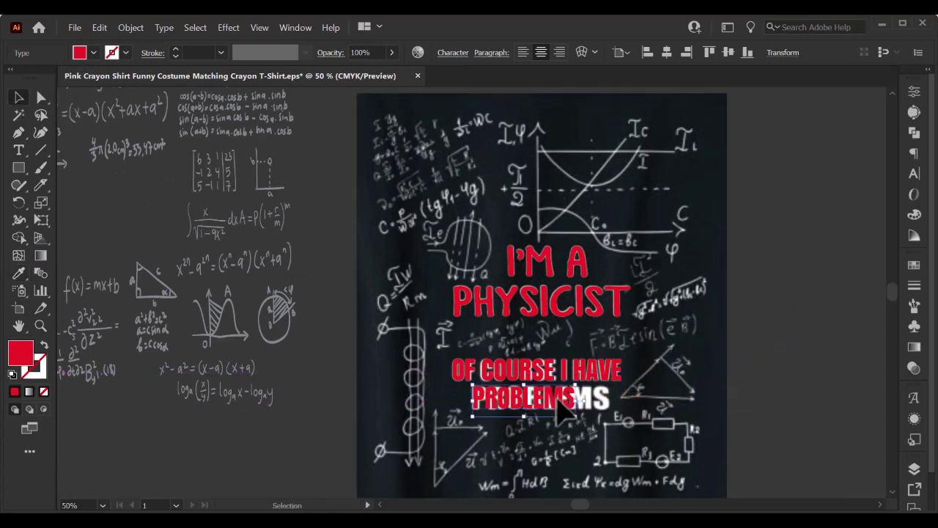
Step: Enlarge and widen the red PROBLEMS text to match the reference lettering
{"action": "scroll", "coordinate": [565, 410], "scroll_direction": "up", "scroll_amount": 2}
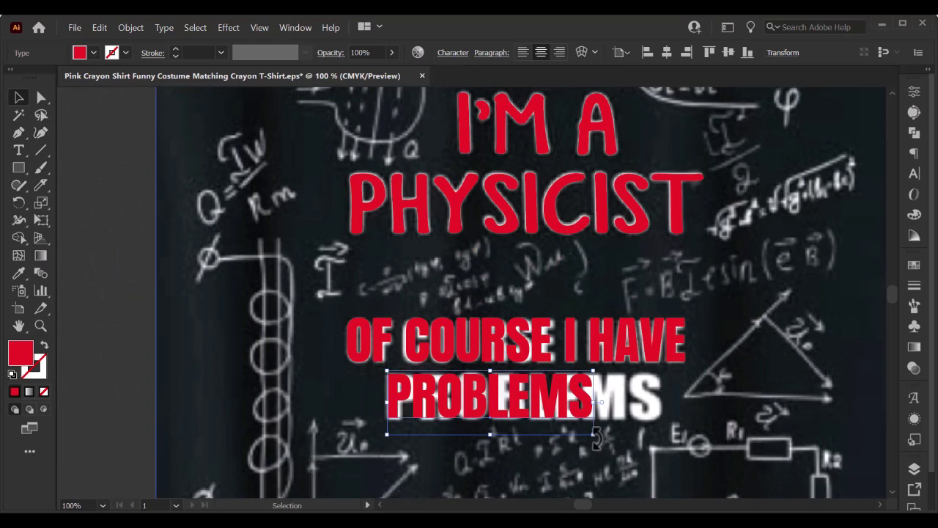
{"action": "left_click_drag", "start_coordinate": [593, 434], "coordinate": [617, 440]}
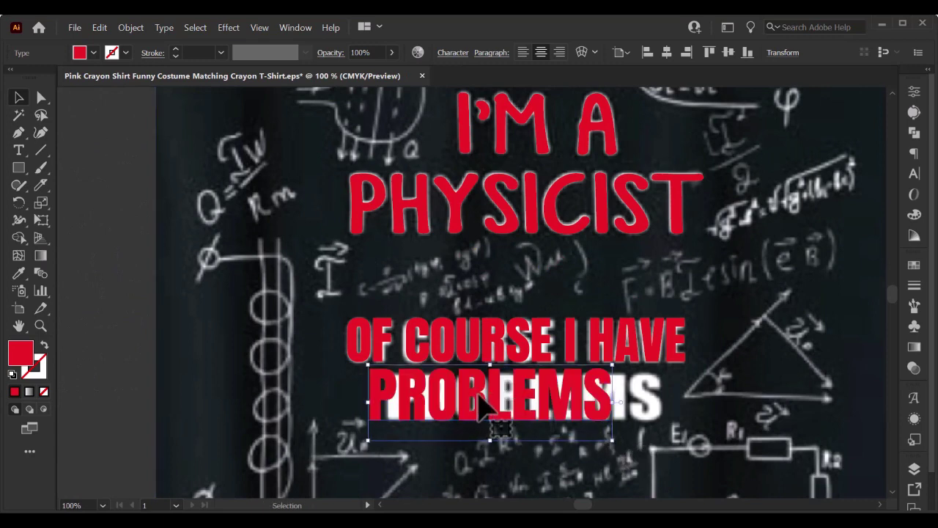
{"action": "left_click_drag", "start_coordinate": [485, 409], "coordinate": [496, 410]}
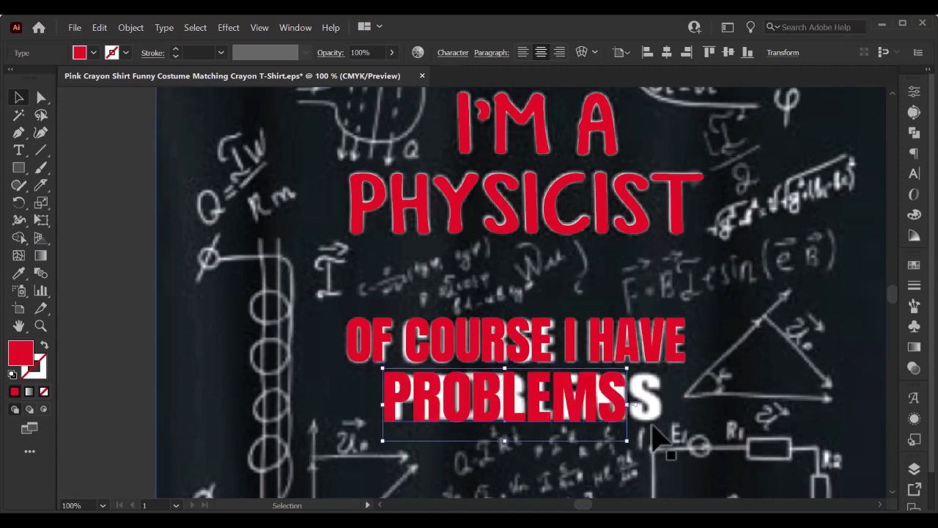
{"action": "left_click_drag", "start_coordinate": [629, 407], "coordinate": [668, 407]}
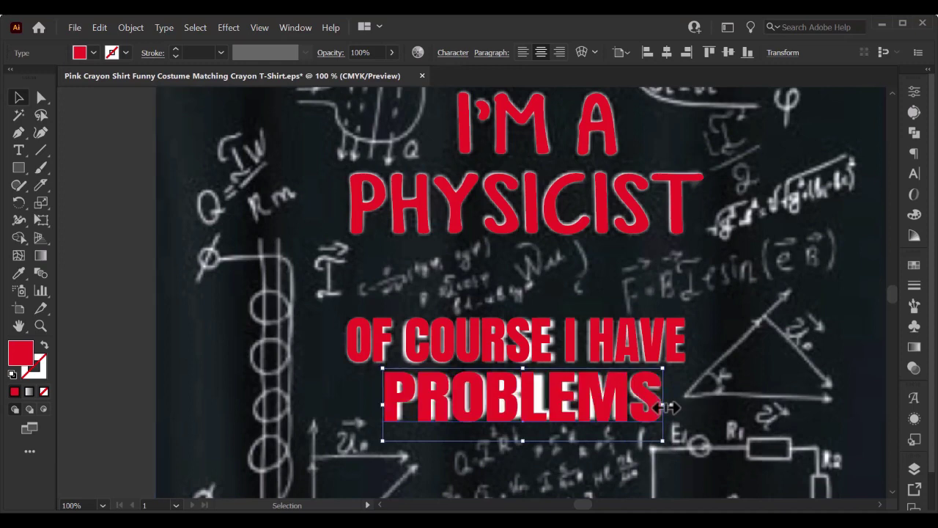
Step: Align the red PROBLEMS exactly over the white original, adjusting its height and nudging it down and left
{"action": "mouse_move", "coordinate": [563, 433]}
{"action": "left_mouse_down"}
{"action": "mouse_move", "coordinate": [568, 473]}
{"action": "mouse_move", "coordinate": [565, 465]}
{"action": "left_mouse_up"}
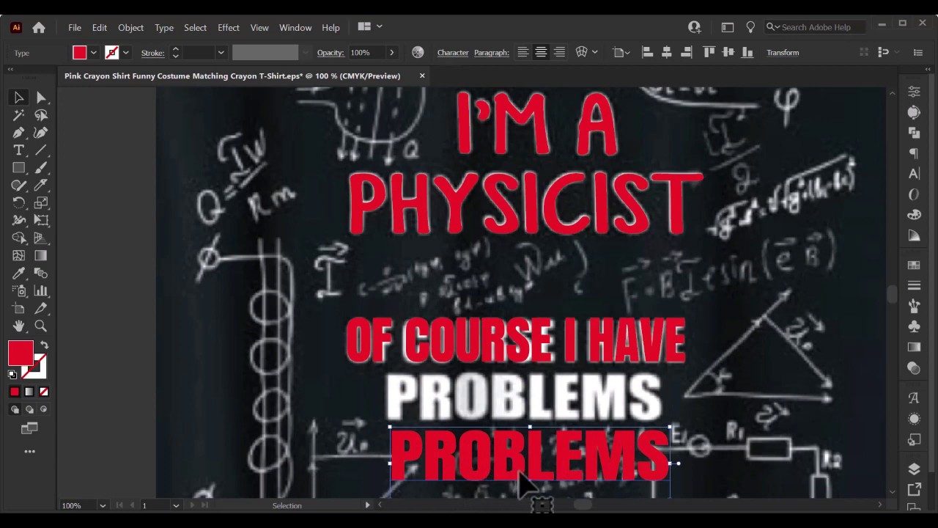
{"action": "left_click_drag", "start_coordinate": [615, 449], "coordinate": [611, 413]}
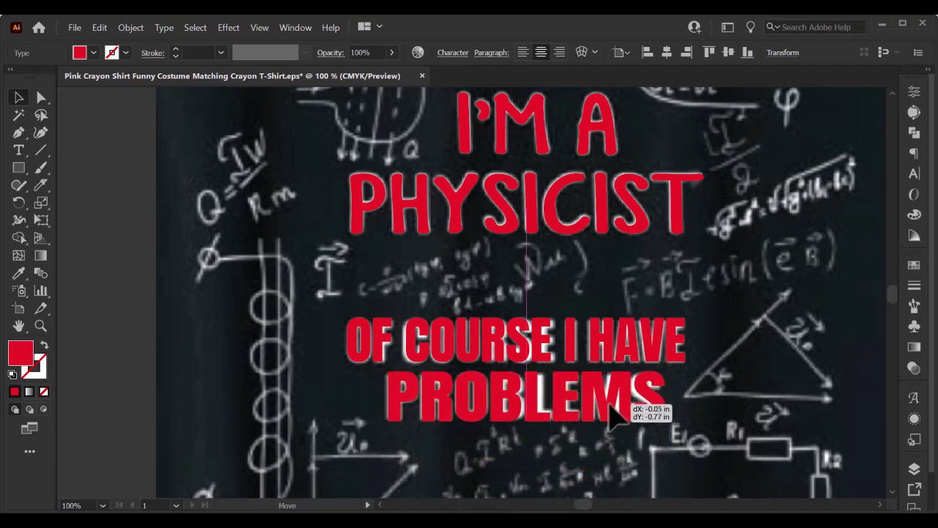
{"action": "left_click_drag", "start_coordinate": [604, 412], "coordinate": [613, 411]}
{"action": "key", "text": "Down"}
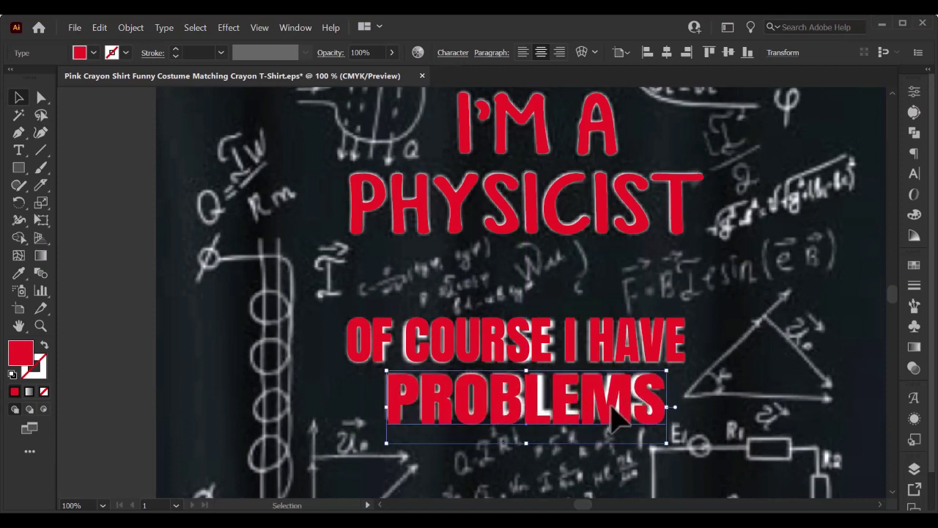
{"action": "key", "text": "Left"}
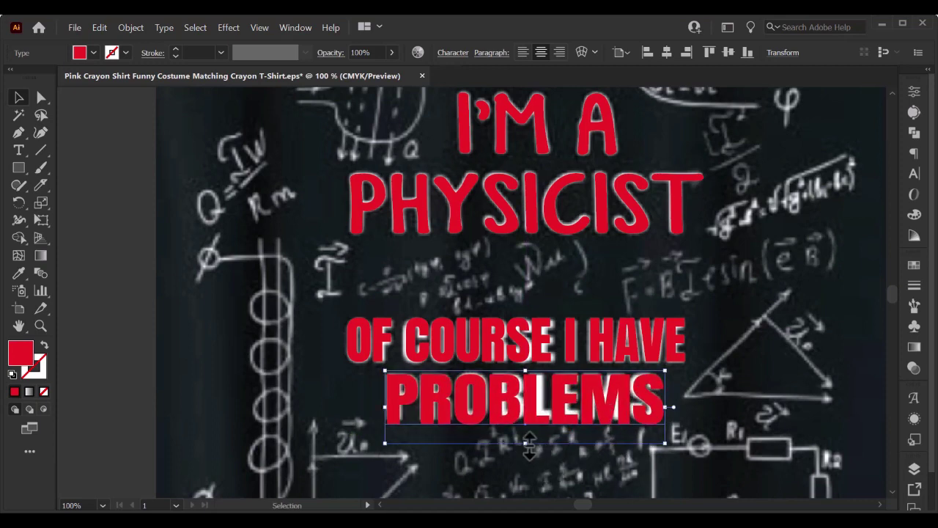
{"action": "left_click_drag", "start_coordinate": [530, 444], "coordinate": [529, 438]}
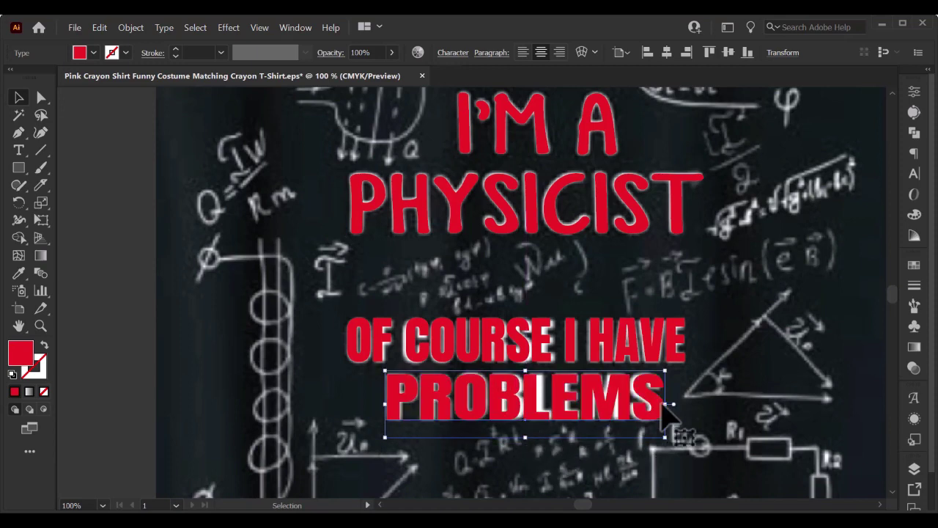
{"action": "key", "text": "Left"}
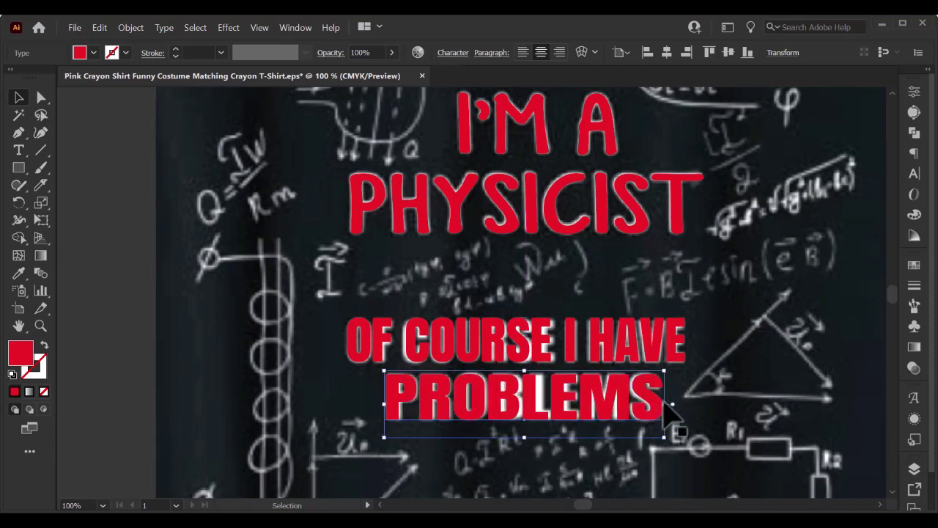
{"action": "scroll", "coordinate": [663, 403], "scroll_direction": "down", "scroll_amount": 1}
{"action": "scroll", "coordinate": [646, 399], "scroll_direction": "down", "scroll_amount": 2}
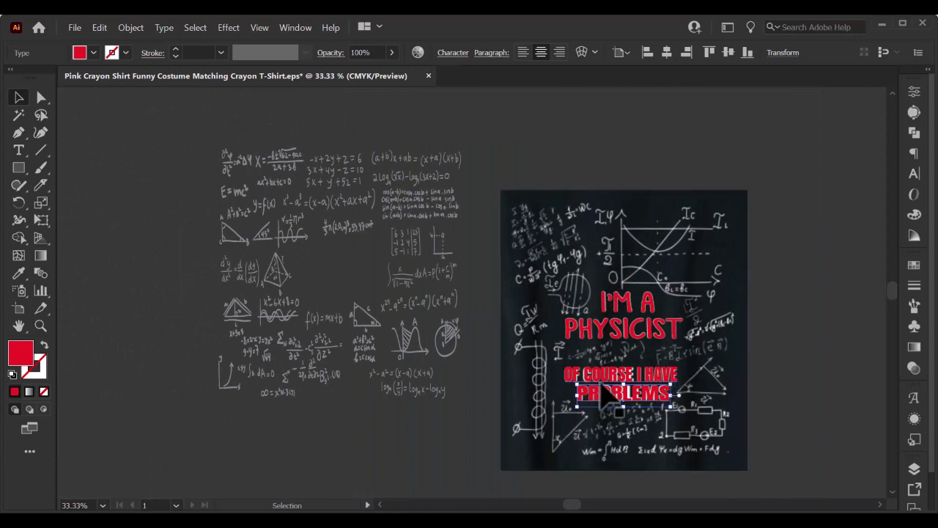
Step: Drag the chalk formula group onto the artboard over the shirt design
{"action": "left_click", "coordinate": [410, 317]}
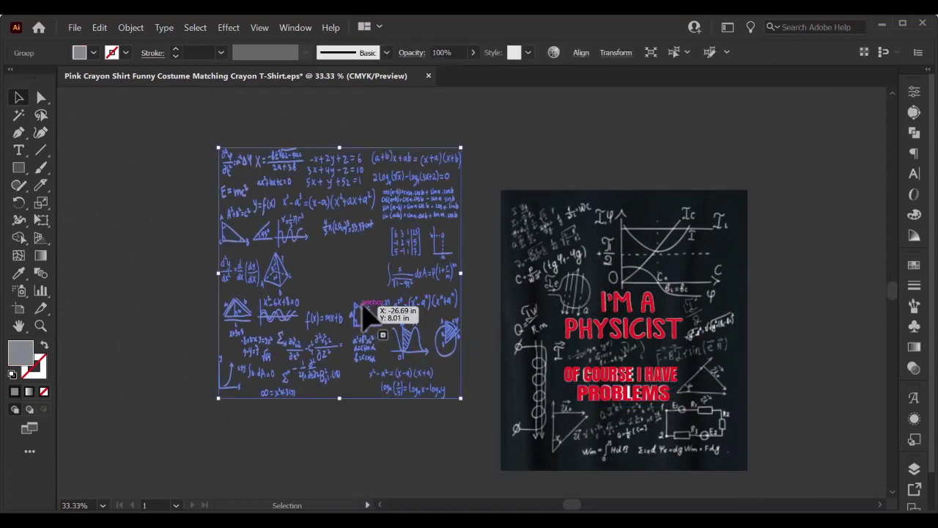
{"action": "left_click", "coordinate": [534, 363], "text": "shift"}
{"action": "left_click", "coordinate": [163, 272]}
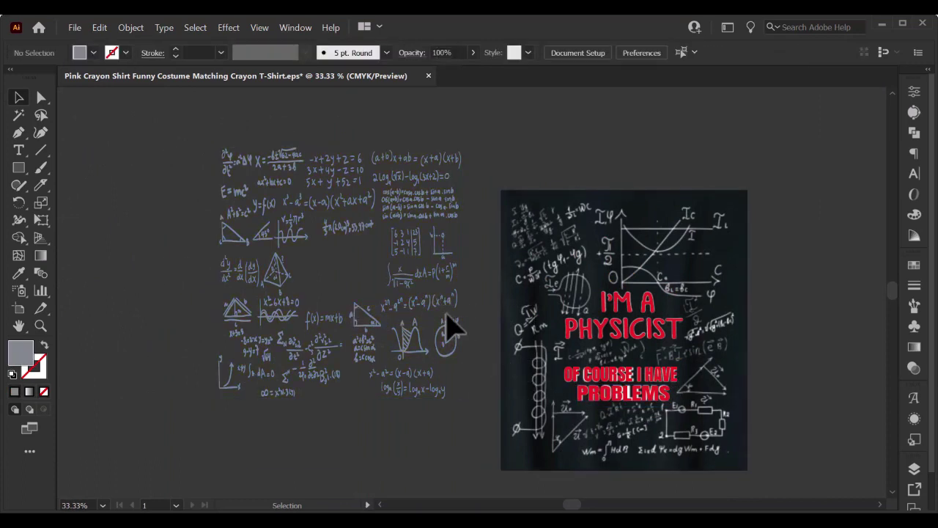
{"action": "left_click", "coordinate": [379, 333]}
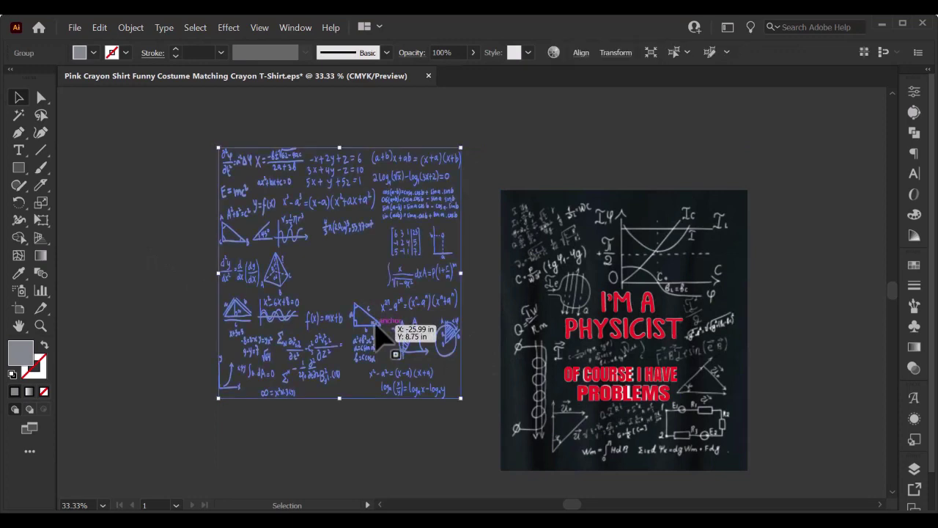
{"action": "mouse_move", "coordinate": [555, 363]}
{"action": "left_mouse_down"}
{"action": "mouse_move", "coordinate": [665, 391]}
{"action": "mouse_move", "coordinate": [667, 383]}
{"action": "left_mouse_up"}
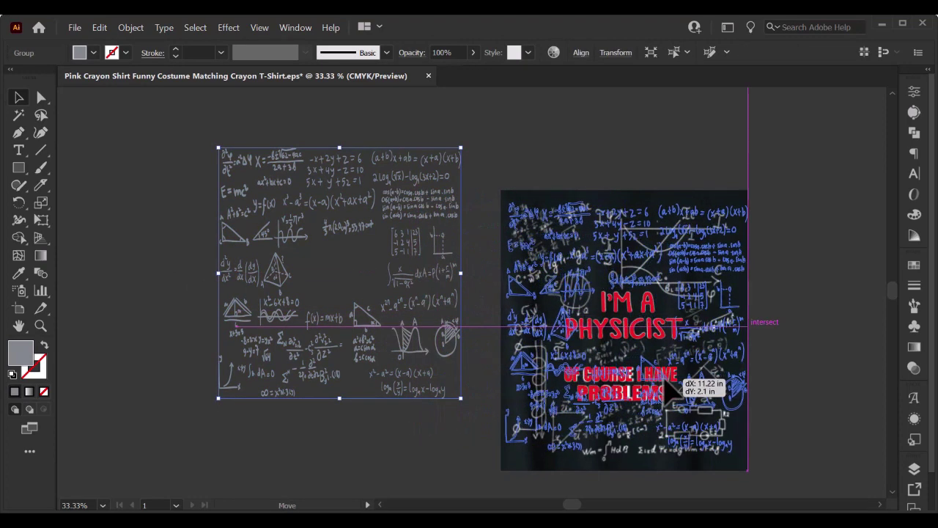
{"action": "left_click_drag", "start_coordinate": [664, 382], "coordinate": [664, 383]}
{"action": "left_click", "coordinate": [807, 379]}
Step: Inspect the formula group's anchor points, then zoom out to see the whole artboard
{"action": "scroll", "coordinate": [583, 411], "scroll_direction": "up", "scroll_amount": 5}
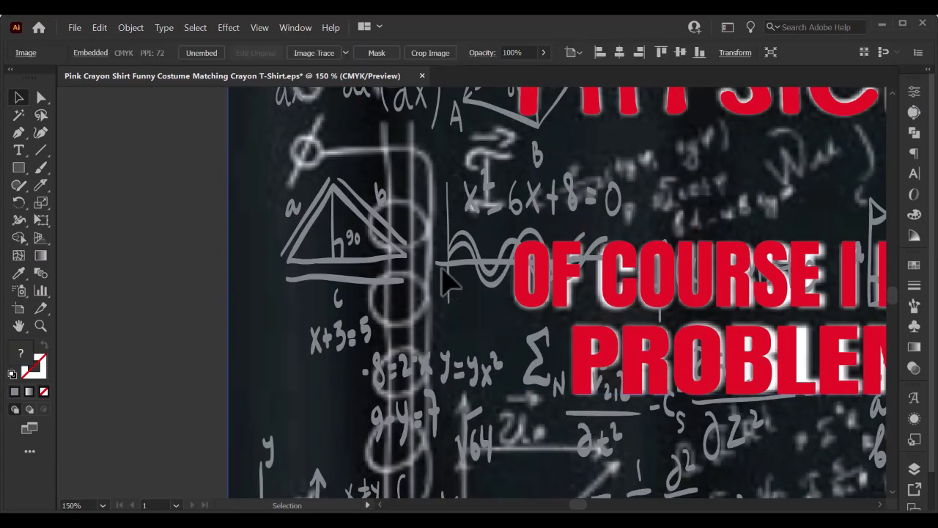
{"action": "left_click", "coordinate": [445, 280]}
{"action": "key", "text": "a"}
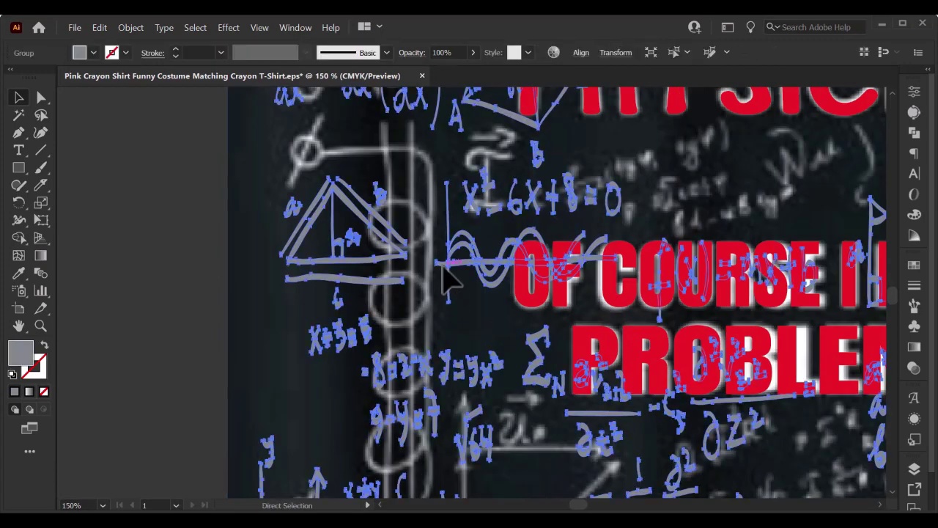
{"action": "key", "text": "v"}
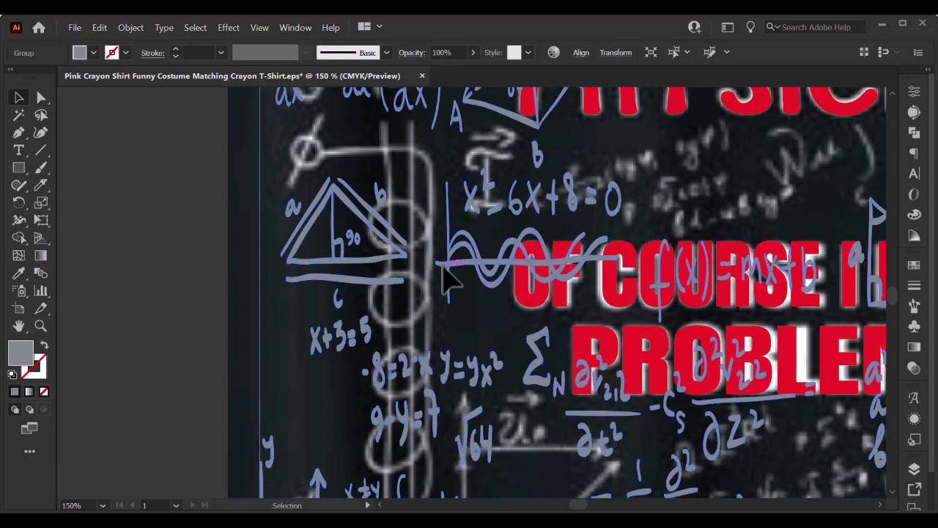
{"action": "key", "text": "ctrl+minus"}
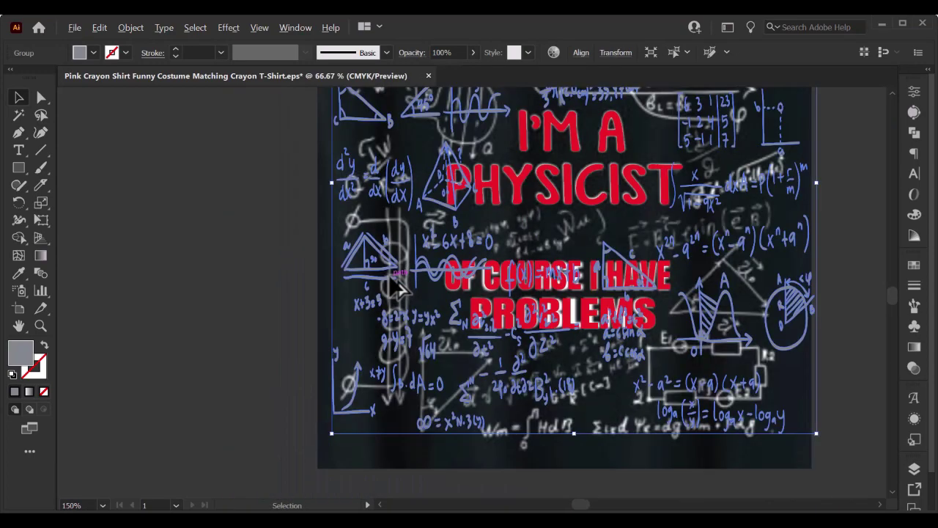
{"action": "key", "text": "ctrl+minus"}
Step: Select the embedded reference shirt photo and move it off to the left of the artboard
{"action": "left_click", "coordinate": [689, 408]}
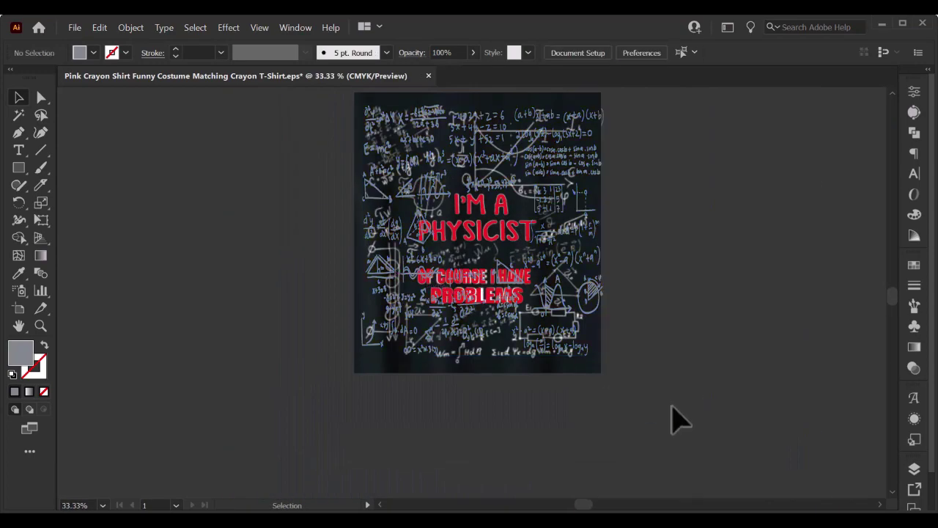
{"action": "left_click", "coordinate": [563, 280]}
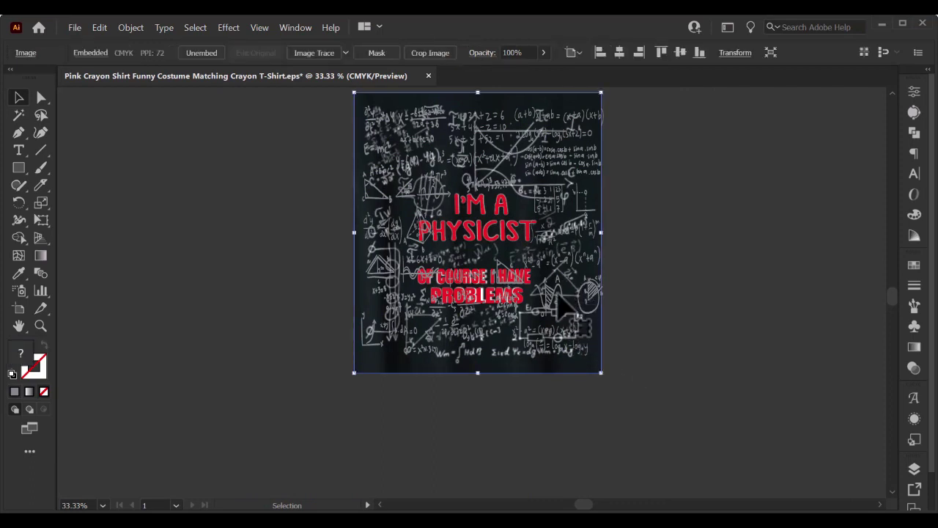
{"action": "left_click", "coordinate": [559, 297], "text": "ctrl"}
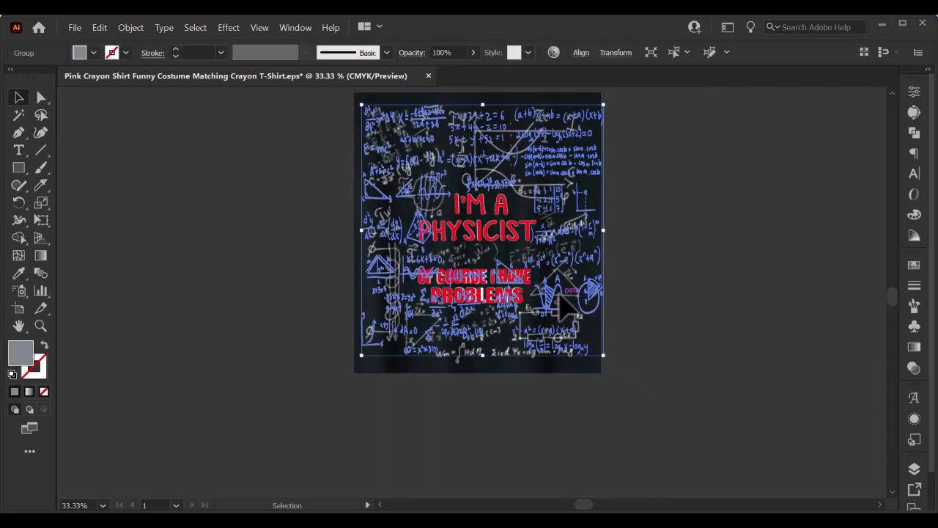
{"action": "left_click", "coordinate": [559, 295]}
{"action": "left_click", "coordinate": [599, 358], "text": "shift"}
{"action": "left_click", "coordinate": [597, 360]}
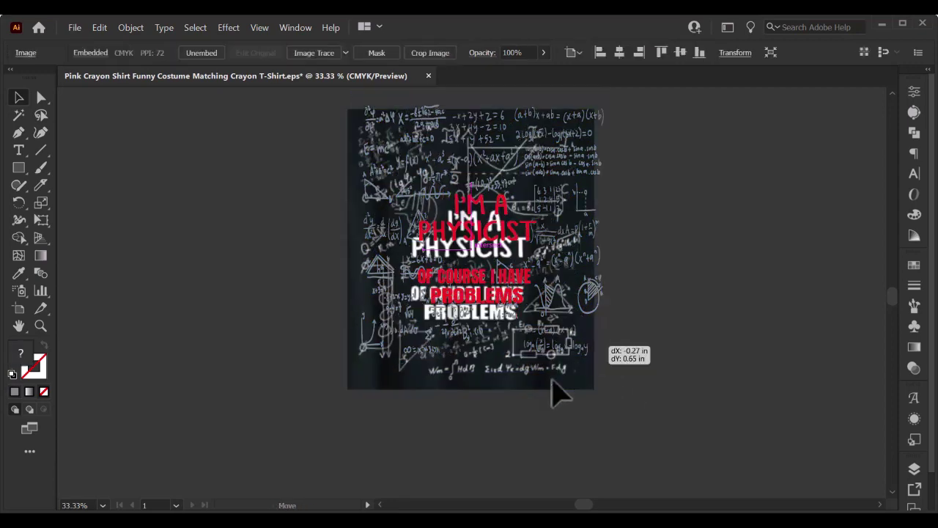
{"action": "left_click_drag", "start_coordinate": [598, 360], "coordinate": [304, 384]}
Step: Change the four red slogan text lines to a white fill
{"action": "left_click", "coordinate": [468, 283]}
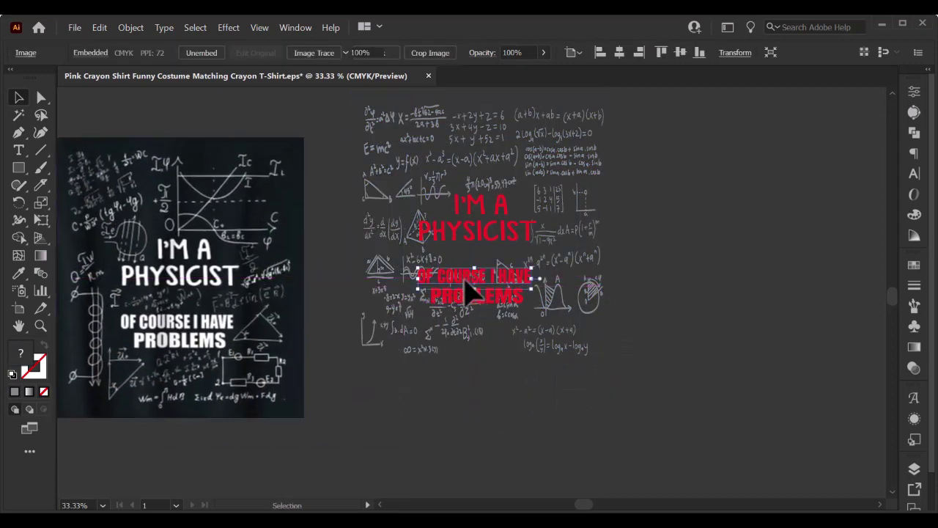
{"action": "left_click", "coordinate": [477, 233], "text": "shift"}
{"action": "left_click", "coordinate": [475, 212], "text": "shift"}
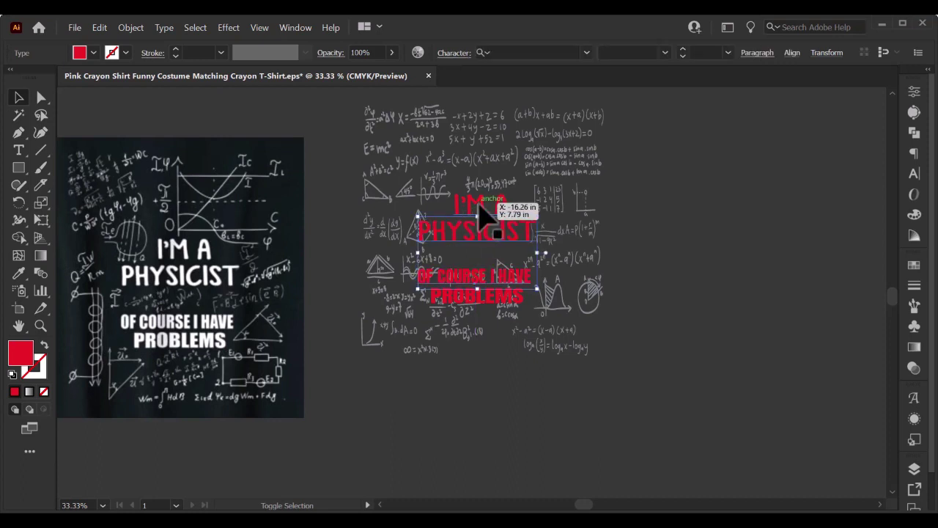
{"action": "left_click", "coordinate": [482, 304], "text": "shift"}
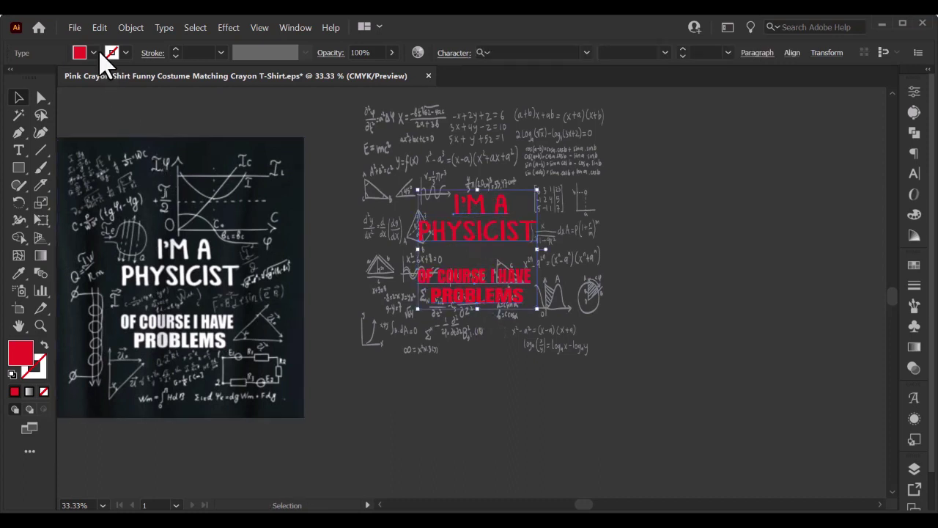
{"action": "left_click", "coordinate": [93, 53]}
{"action": "left_click", "coordinate": [31, 78]}
{"action": "left_click", "coordinate": [792, 256]}
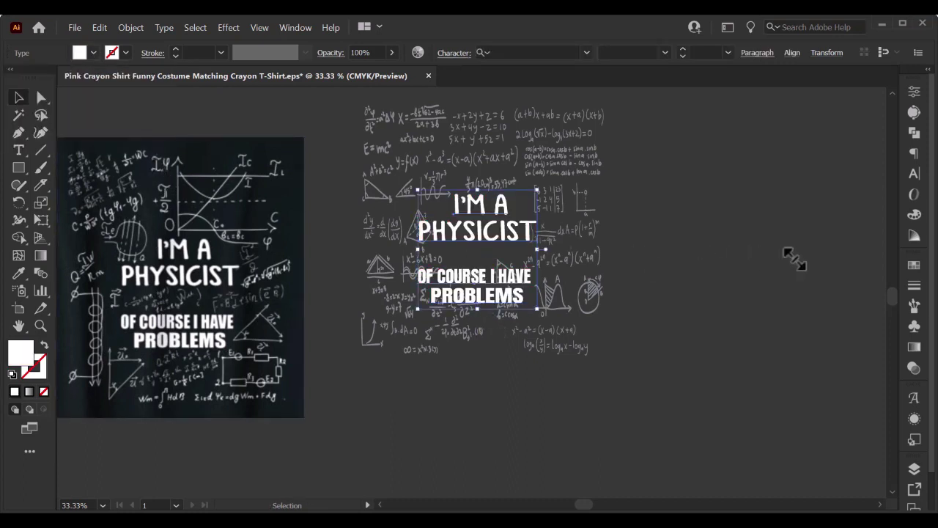
{"action": "left_click", "coordinate": [791, 257]}
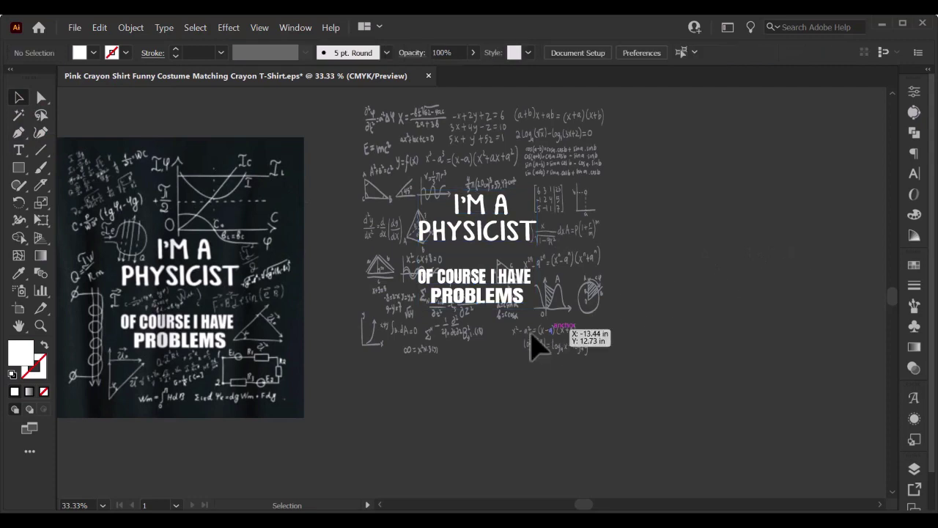
Step: Convert the I'M A PHYSICIST and OF COURSE I HAVE PROBLEMS heading lines to outlines
{"action": "scroll", "coordinate": [455, 324], "scroll_direction": "up", "scroll_amount": 3}
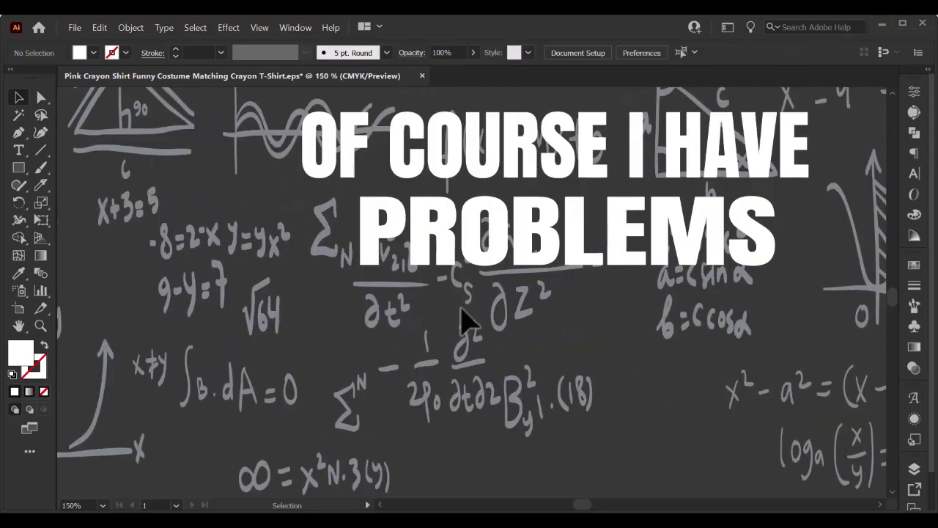
{"action": "scroll", "coordinate": [517, 227], "scroll_direction": "down", "scroll_amount": 2}
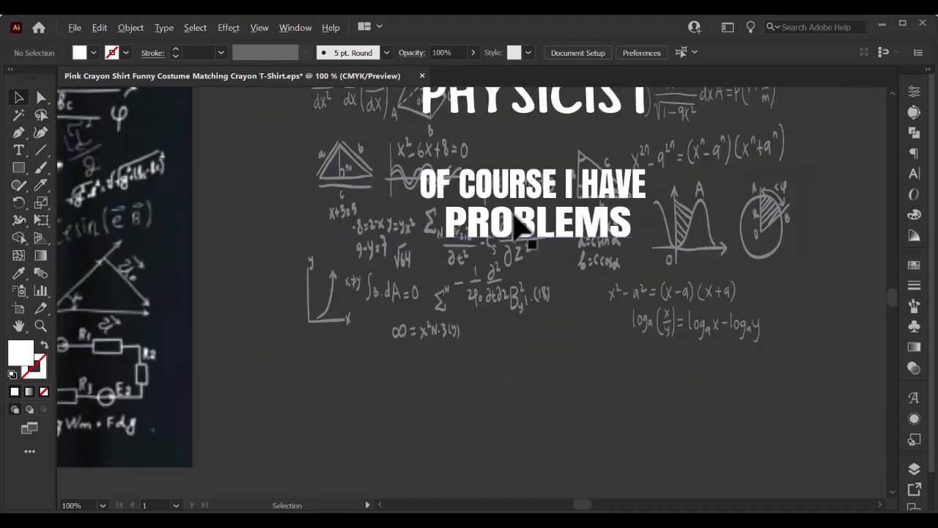
{"action": "scroll", "coordinate": [516, 227], "scroll_direction": "down", "scroll_amount": 1}
{"action": "scroll", "coordinate": [517, 227], "scroll_direction": "down", "scroll_amount": 2}
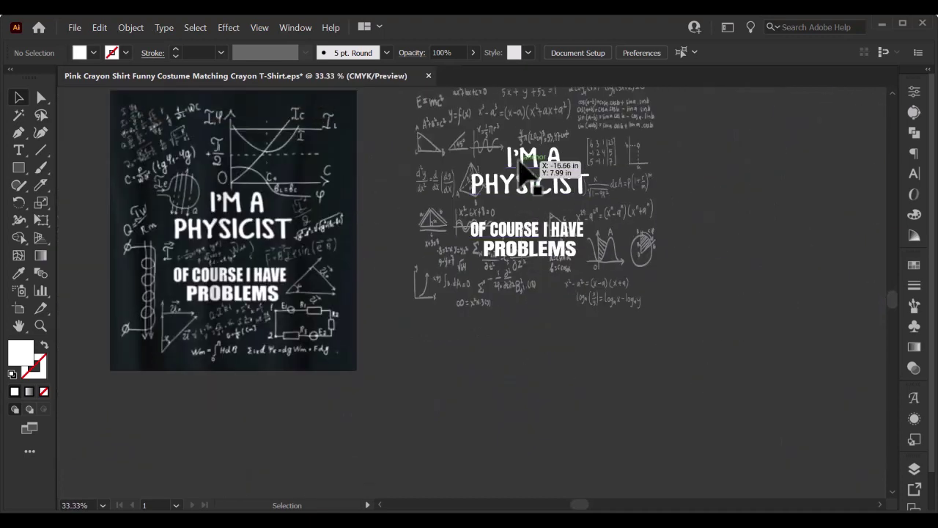
{"action": "left_click", "coordinate": [520, 167]}
{"action": "left_click", "coordinate": [534, 195], "text": "shift"}
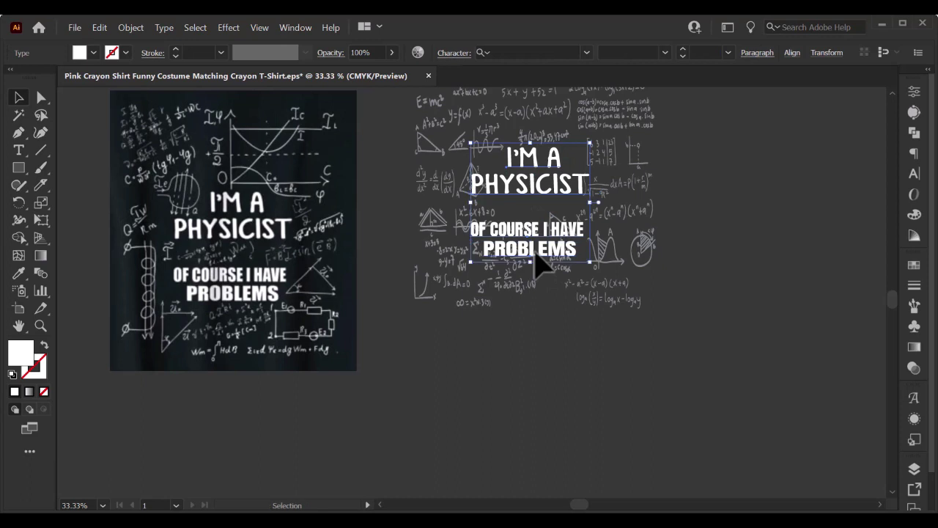
{"action": "right_click", "coordinate": [541, 266]}
{"action": "left_click", "coordinate": [577, 334]}
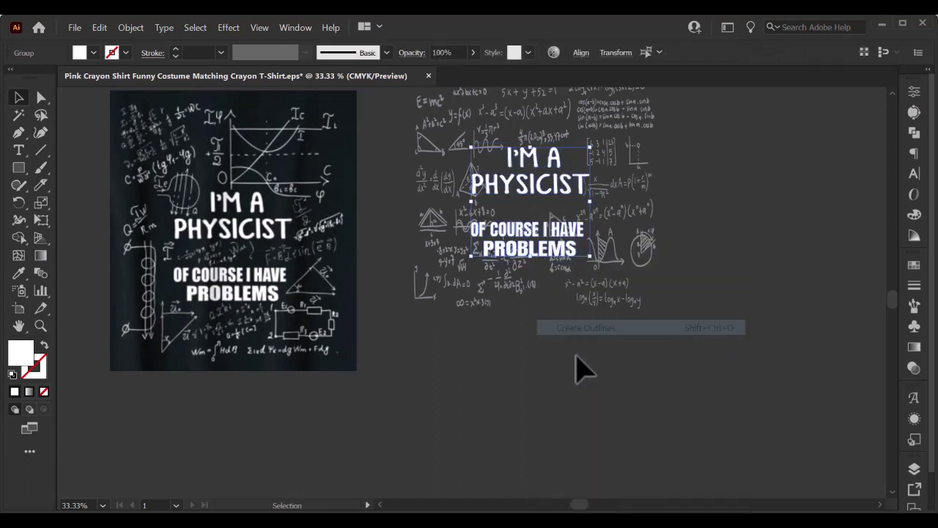
{"action": "left_click", "coordinate": [578, 367]}
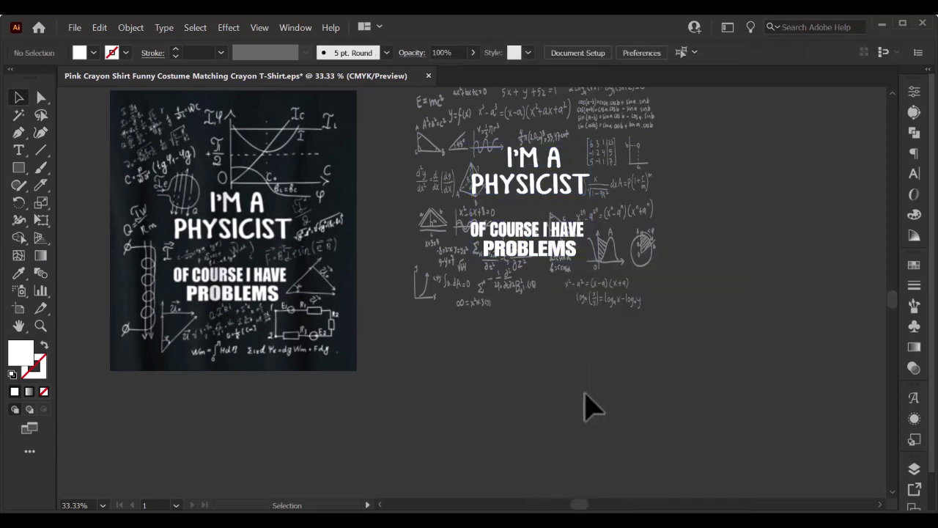
{"action": "scroll", "coordinate": [586, 407], "scroll_direction": "up", "scroll_amount": 2}
{"action": "scroll", "coordinate": [335, 345], "scroll_direction": "up", "scroll_amount": 2}
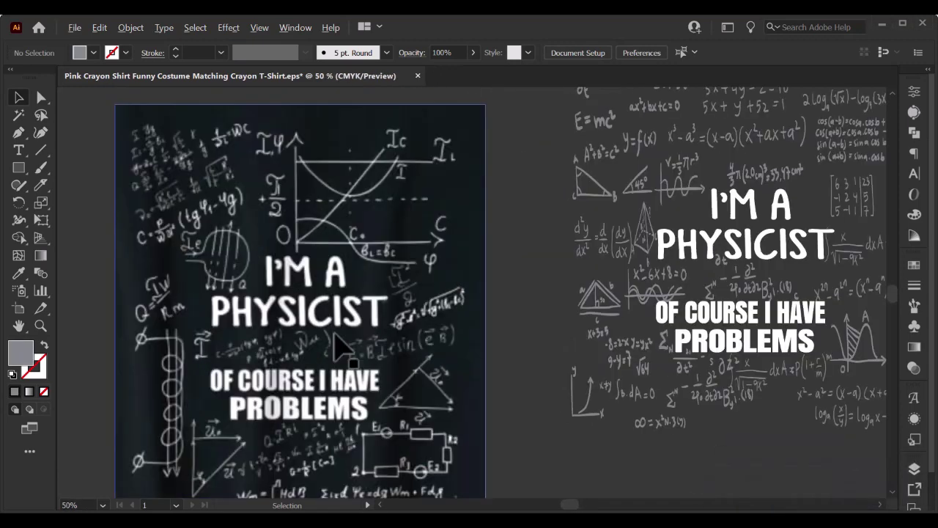
{"action": "scroll", "coordinate": [331, 353], "scroll_direction": "down", "scroll_amount": 1}
{"action": "scroll", "coordinate": [331, 353], "scroll_direction": "down", "scroll_amount": 1}
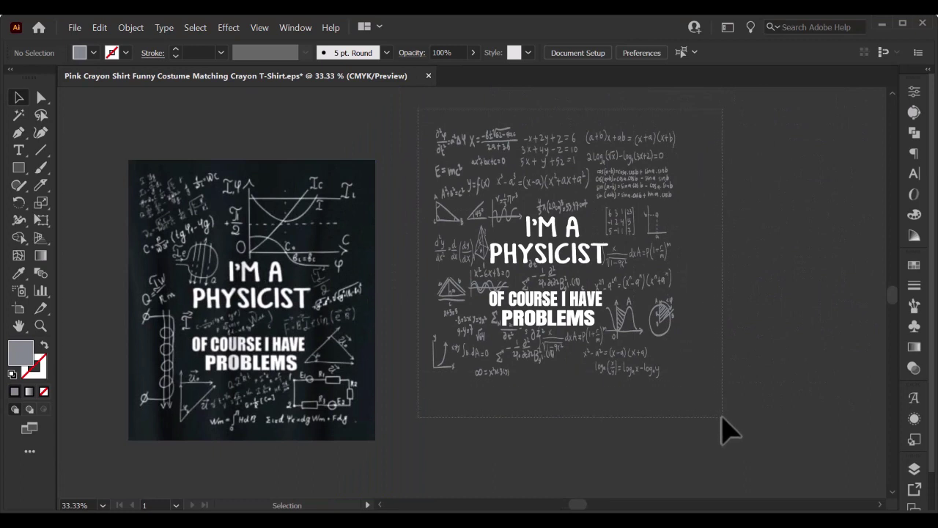
Step: Check the selections of the slogan text groups and the recreated equations artwork, then clear them
{"action": "key", "text": "ctrl+a"}
{"action": "left_click", "coordinate": [827, 335]}
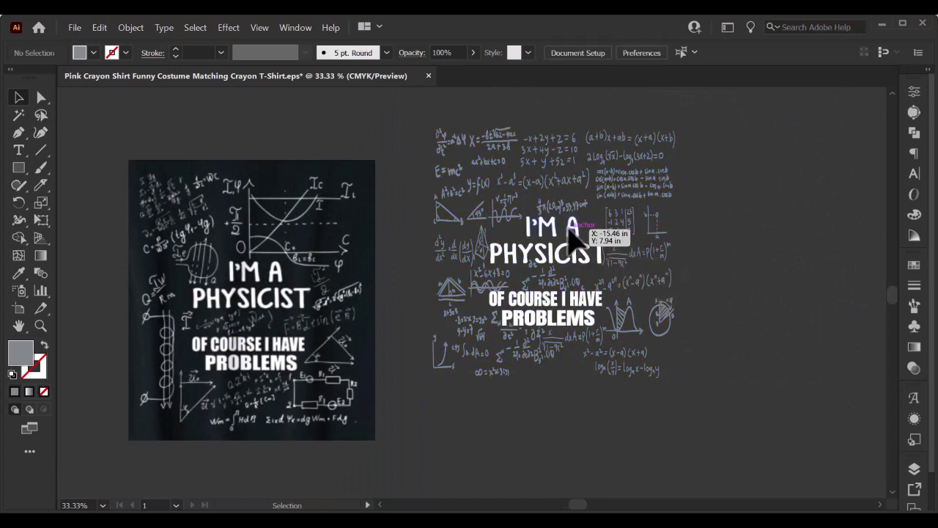
{"action": "left_click", "coordinate": [580, 249]}
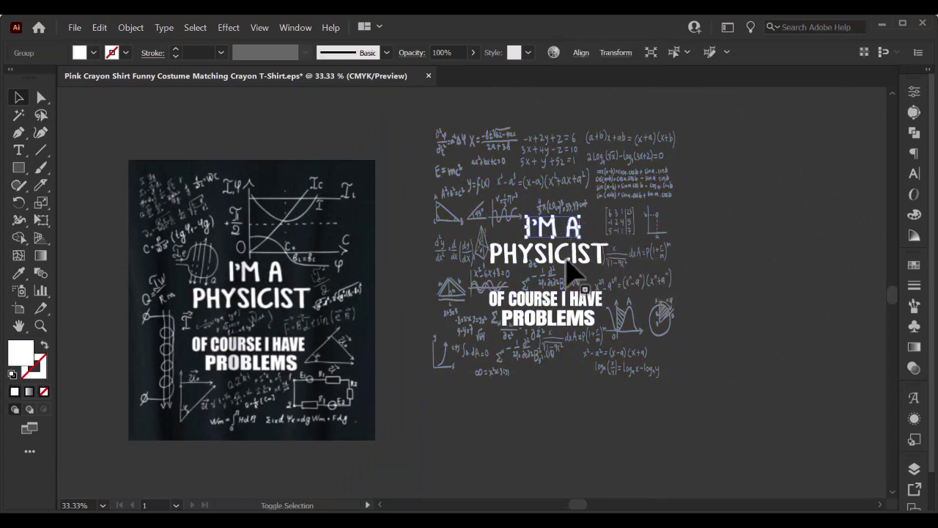
{"action": "left_click", "coordinate": [572, 322], "text": "shift"}
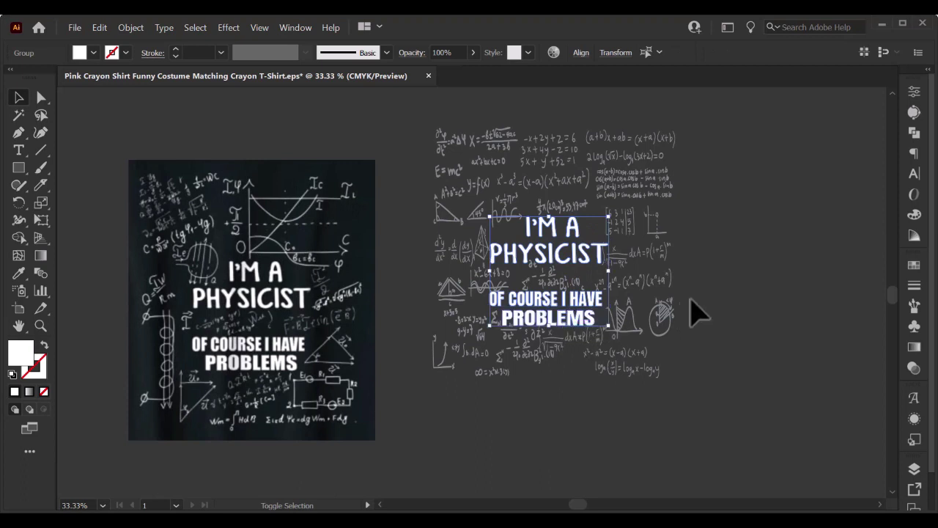
{"action": "left_click", "coordinate": [748, 286]}
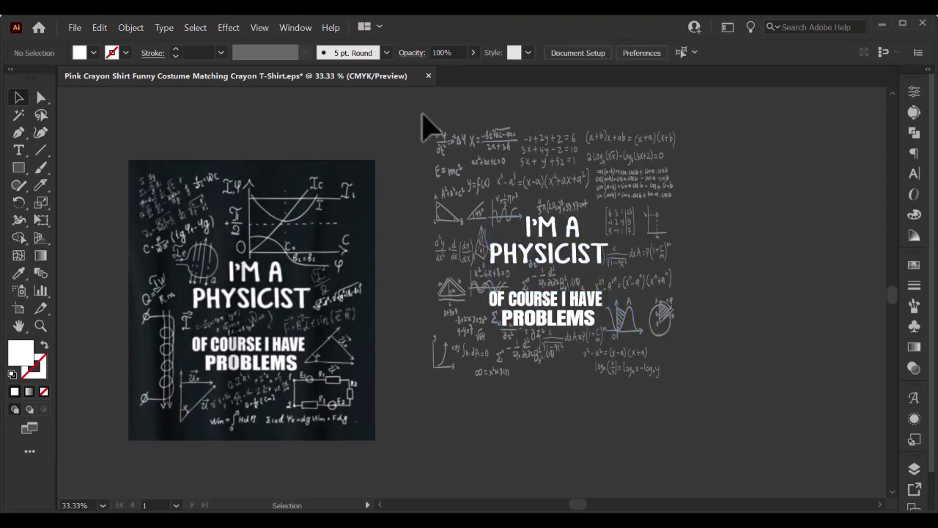
{"action": "left_click_drag", "start_coordinate": [421, 115], "coordinate": [704, 436]}
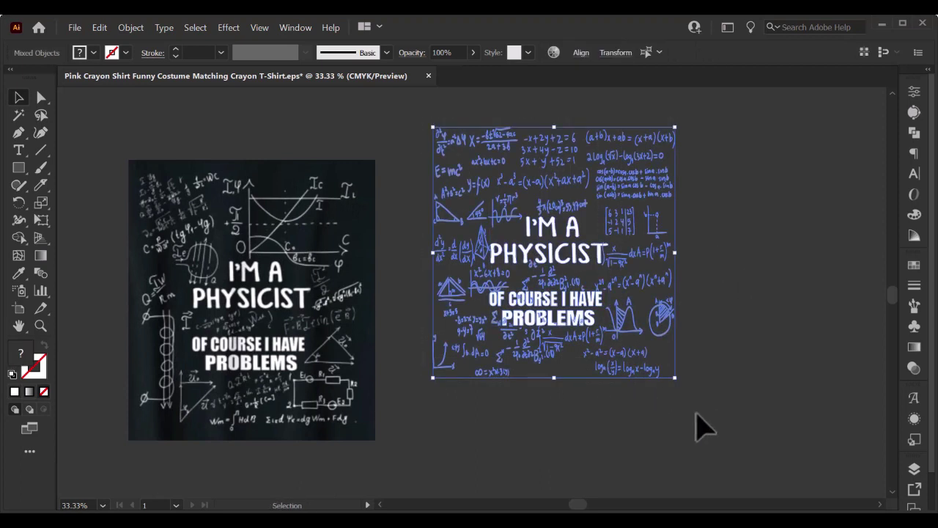
{"action": "left_click", "coordinate": [726, 373]}
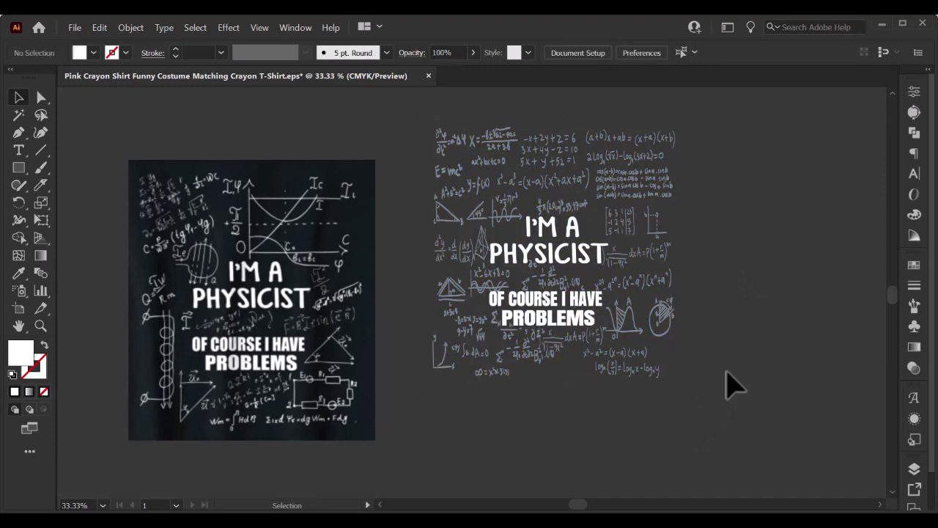
Step: Delete the reference physicist image on the left
{"action": "left_click", "coordinate": [278, 370]}
{"action": "key", "text": "Delete"}
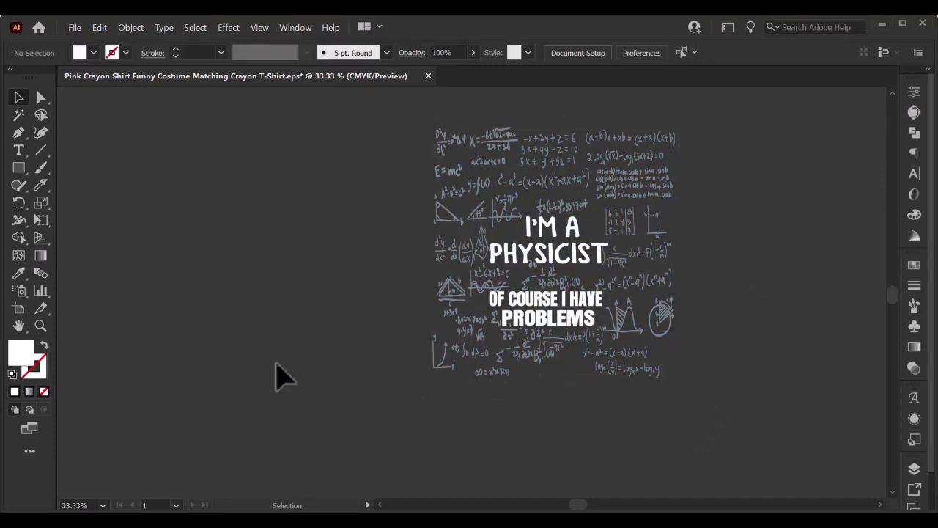
{"action": "scroll", "coordinate": [277, 378], "scroll_direction": "down", "scroll_amount": 2}
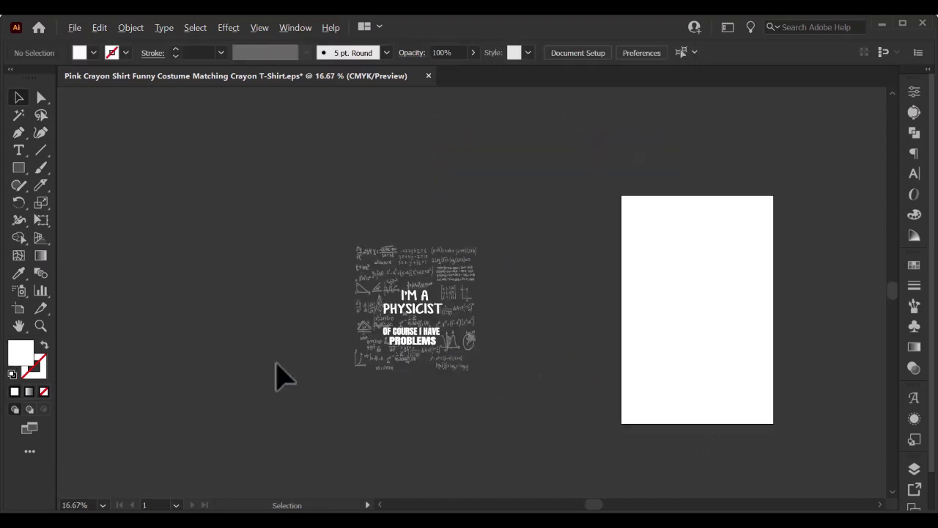
Step: Draw a black-filled rectangle covering the whole white artboard
{"action": "left_click", "coordinate": [19, 167]}
{"action": "left_click", "coordinate": [93, 53]}
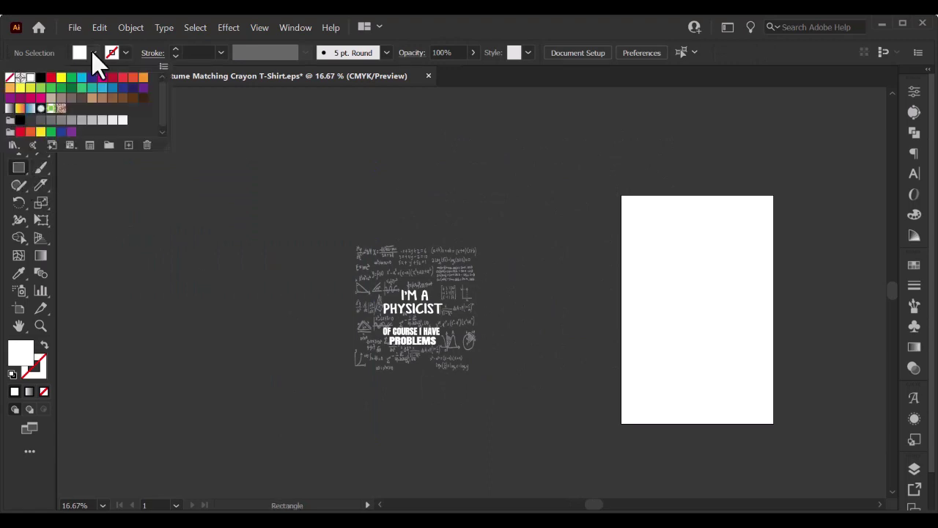
{"action": "left_click", "coordinate": [41, 76]}
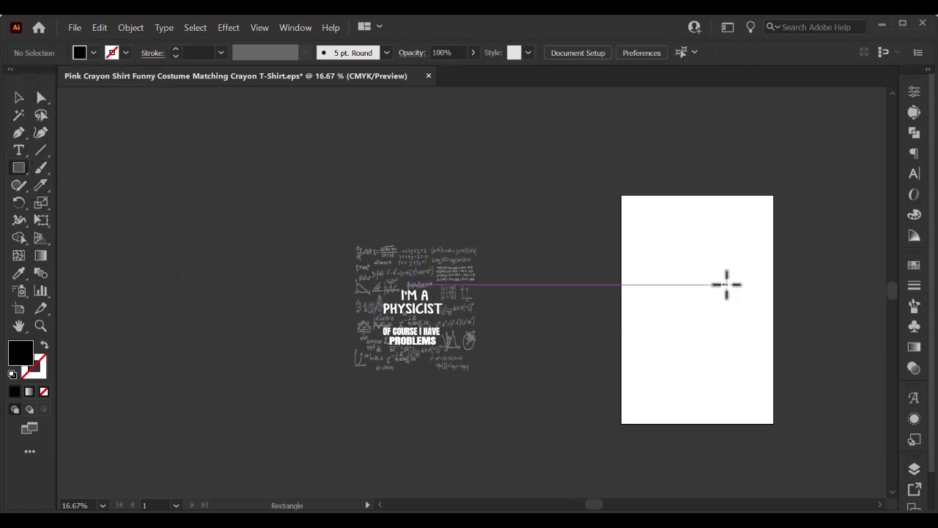
{"action": "scroll", "coordinate": [725, 282], "scroll_direction": "down", "scroll_amount": 1}
{"action": "scroll", "coordinate": [733, 283], "scroll_direction": "up", "scroll_amount": 1}
{"action": "scroll", "coordinate": [733, 286], "scroll_direction": "up", "scroll_amount": 1}
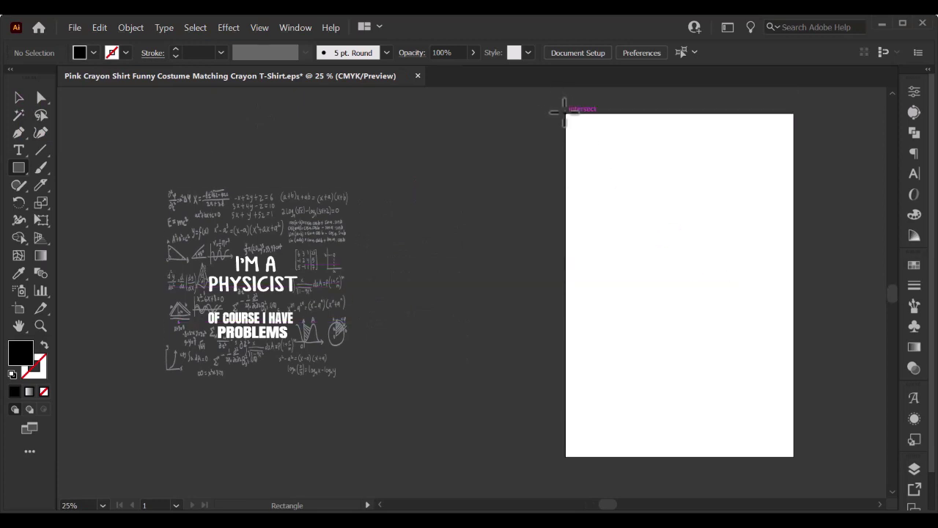
{"action": "mouse_move", "coordinate": [564, 111]}
{"action": "left_mouse_down"}
{"action": "mouse_move", "coordinate": [781, 470]}
{"action": "mouse_move", "coordinate": [794, 456]}
{"action": "left_mouse_up"}
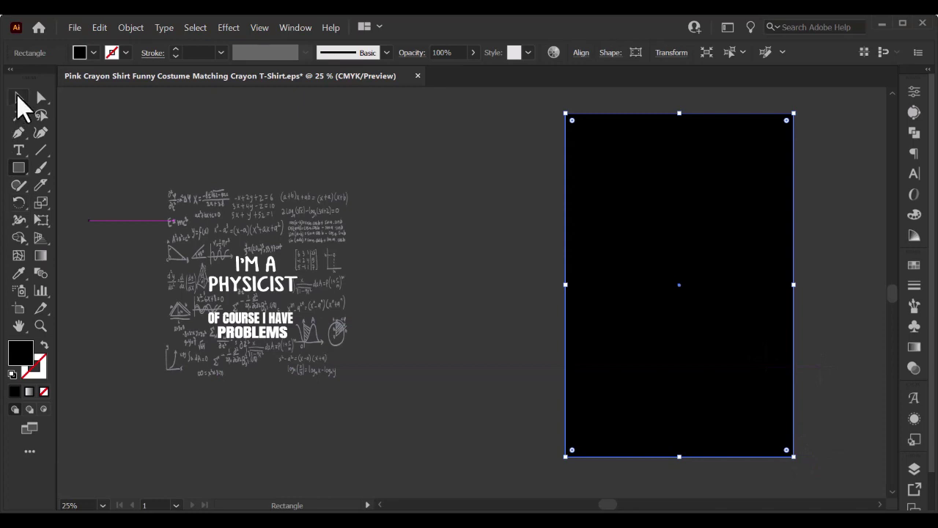
Step: Select the equations artwork group with the Selection tool
{"action": "left_click", "coordinate": [19, 98]}
{"action": "left_click", "coordinate": [143, 143]}
{"action": "left_click", "coordinate": [318, 247]}
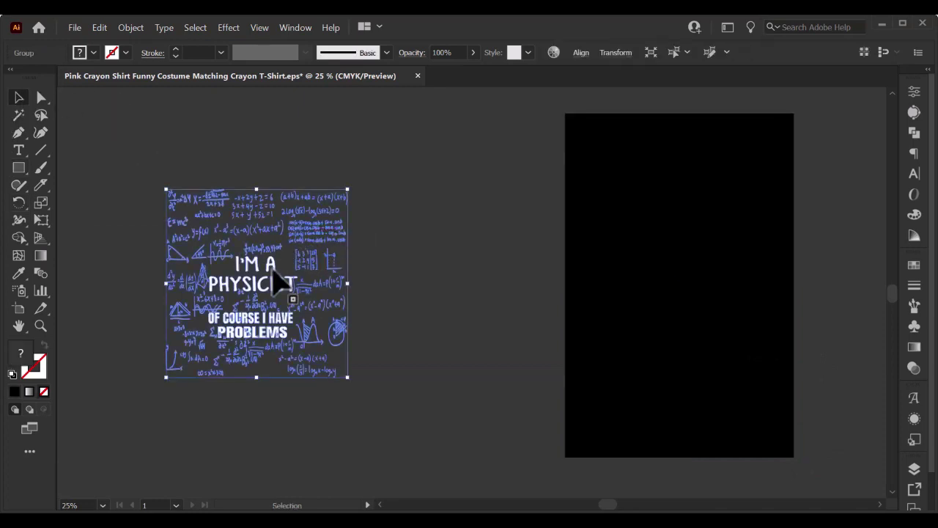
Step: Move the artwork onto the black rectangle, enlarge it to span it, and centre it vertically
{"action": "left_click_drag", "start_coordinate": [276, 273], "coordinate": [694, 253]}
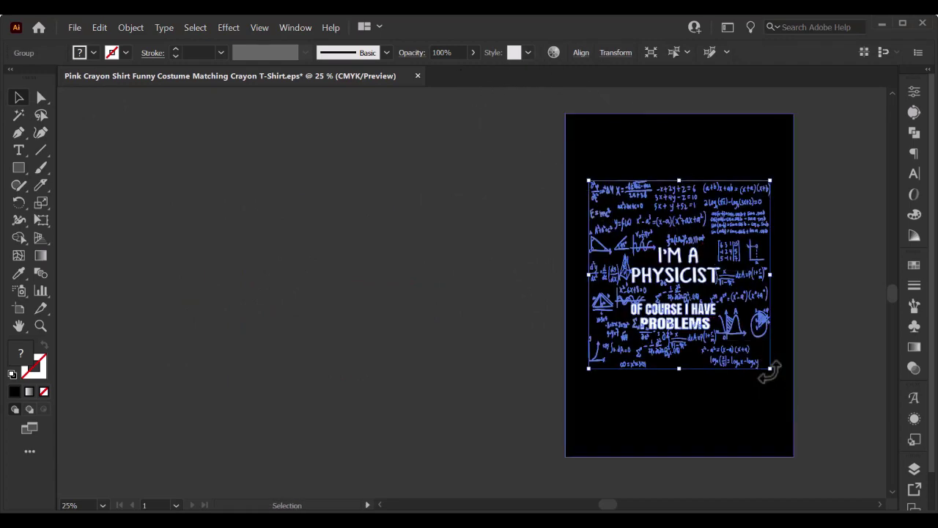
{"action": "left_click_drag", "start_coordinate": [769, 369], "coordinate": [790, 389]}
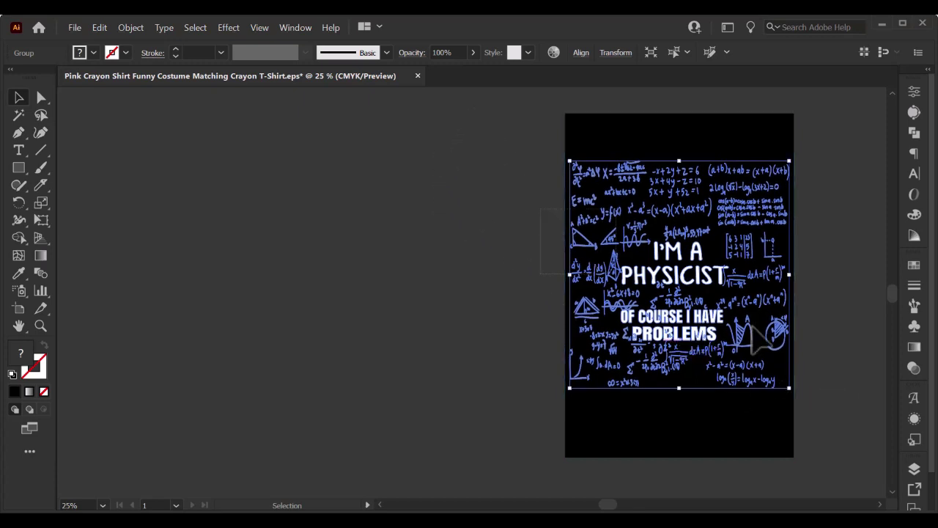
{"action": "left_click", "coordinate": [595, 146], "text": "shift"}
{"action": "left_click", "coordinate": [581, 53]}
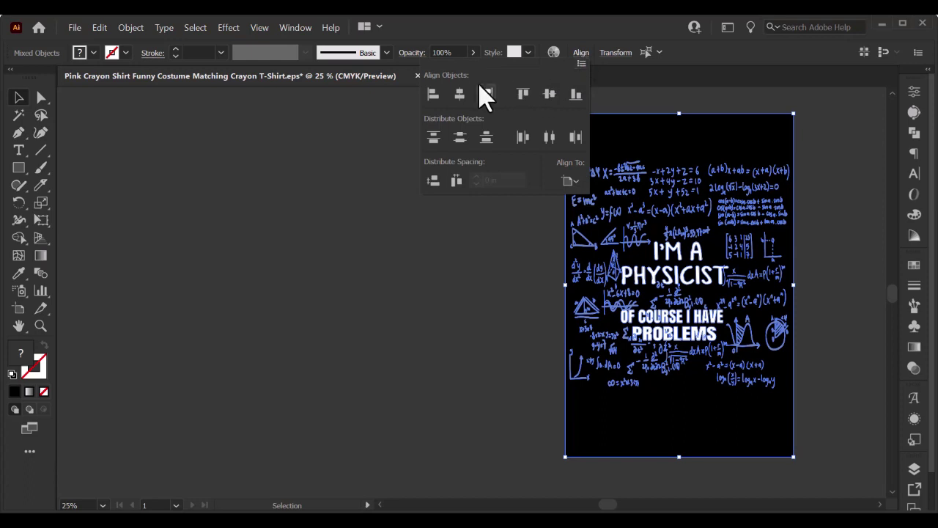
{"action": "left_click", "coordinate": [551, 95]}
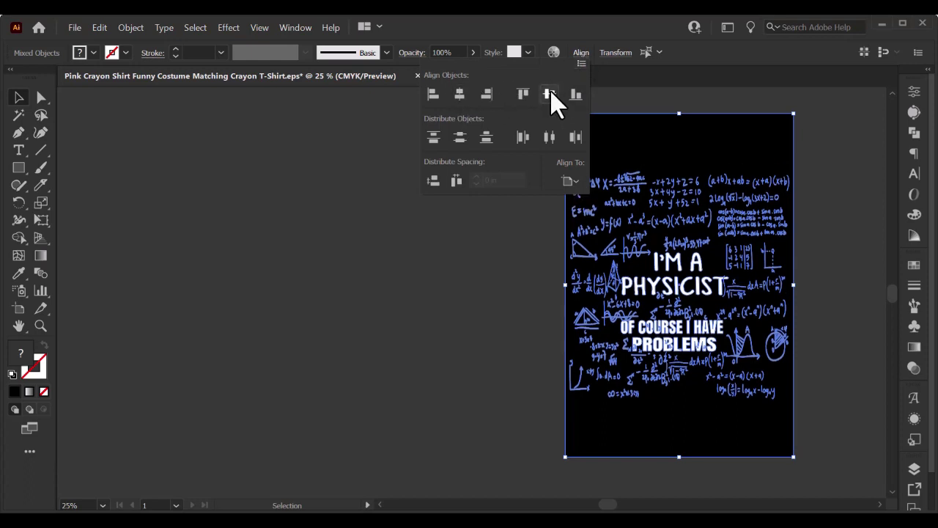
{"action": "left_click", "coordinate": [454, 333]}
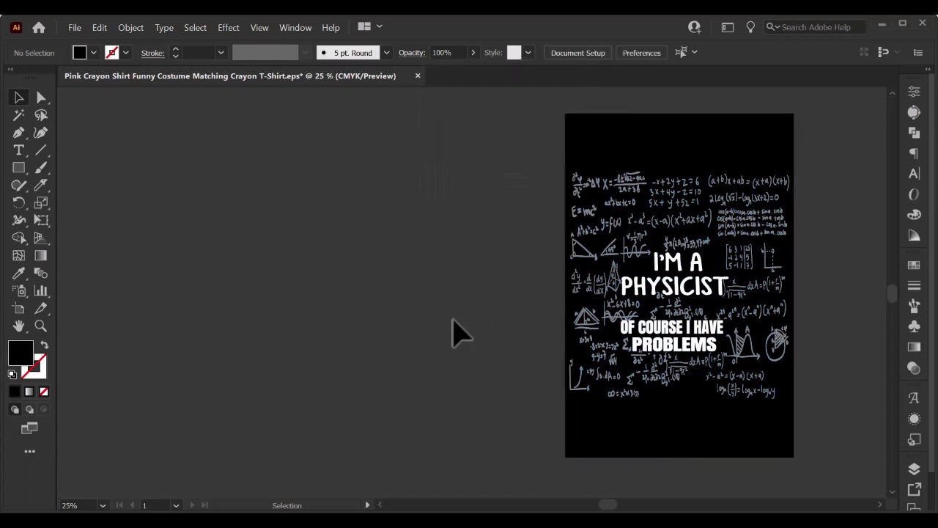